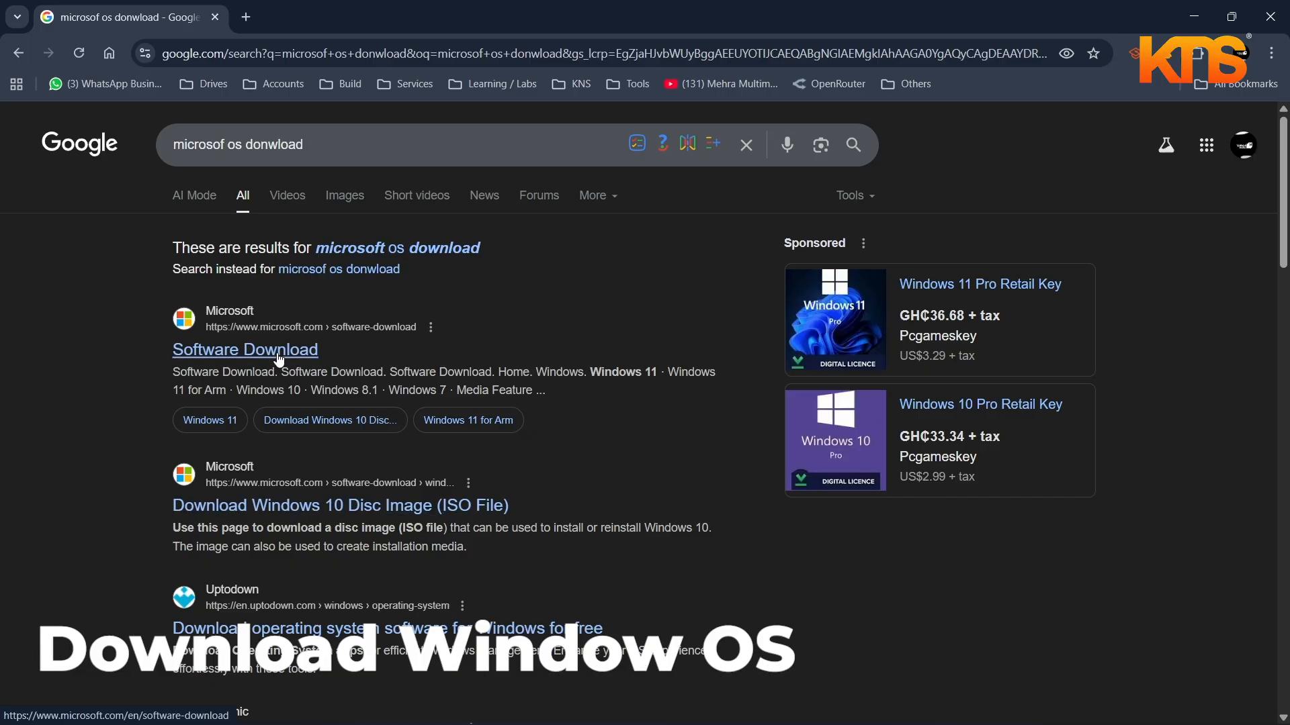
Step: Open Microsoft's Software Download site from the search results and go to its Windows 11 download page
click(280, 358)
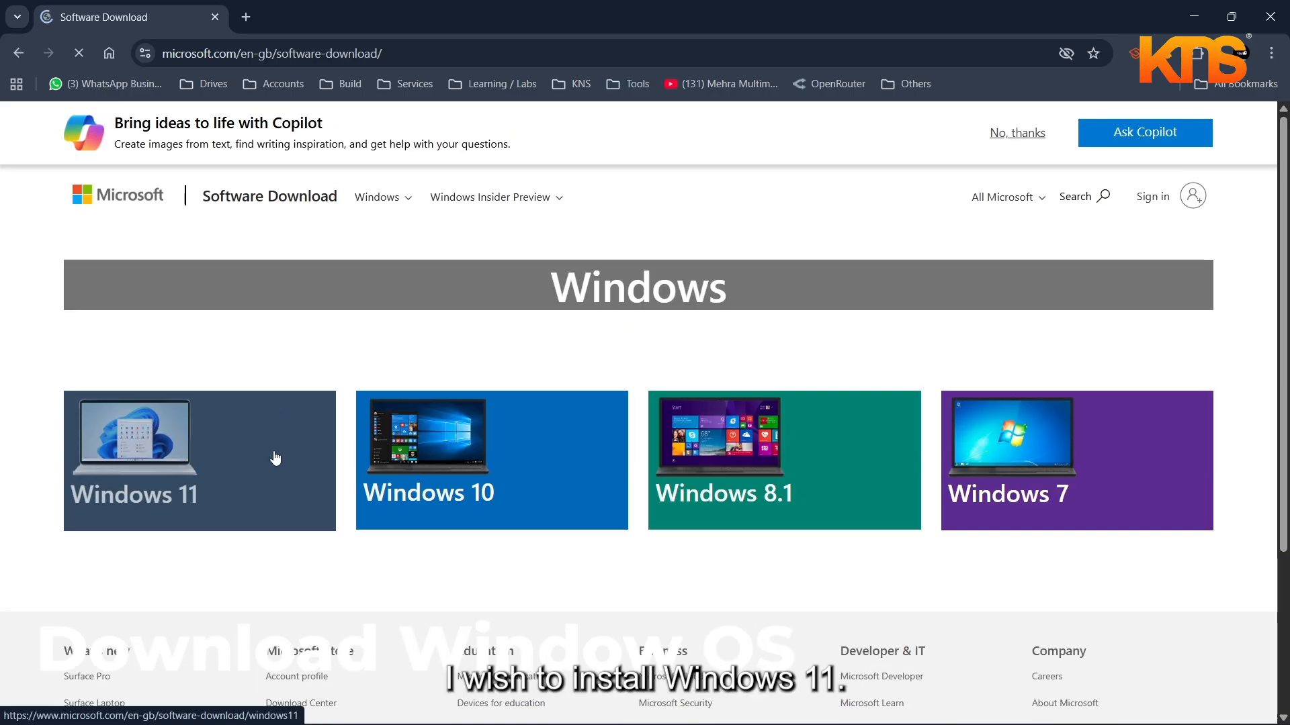
click(264, 449)
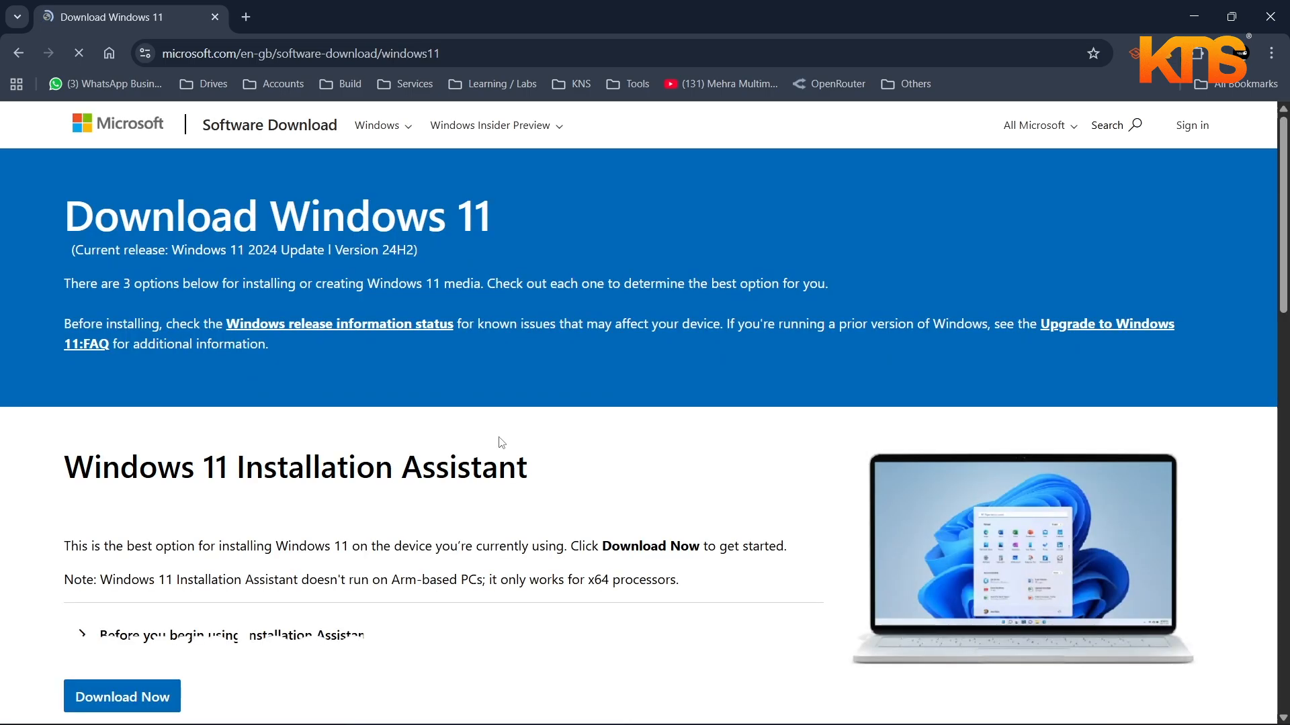
Step: Review the Windows 11 Installation Assistant and Create Windows 11 Installation Media options
scroll(502, 442, down, 4)
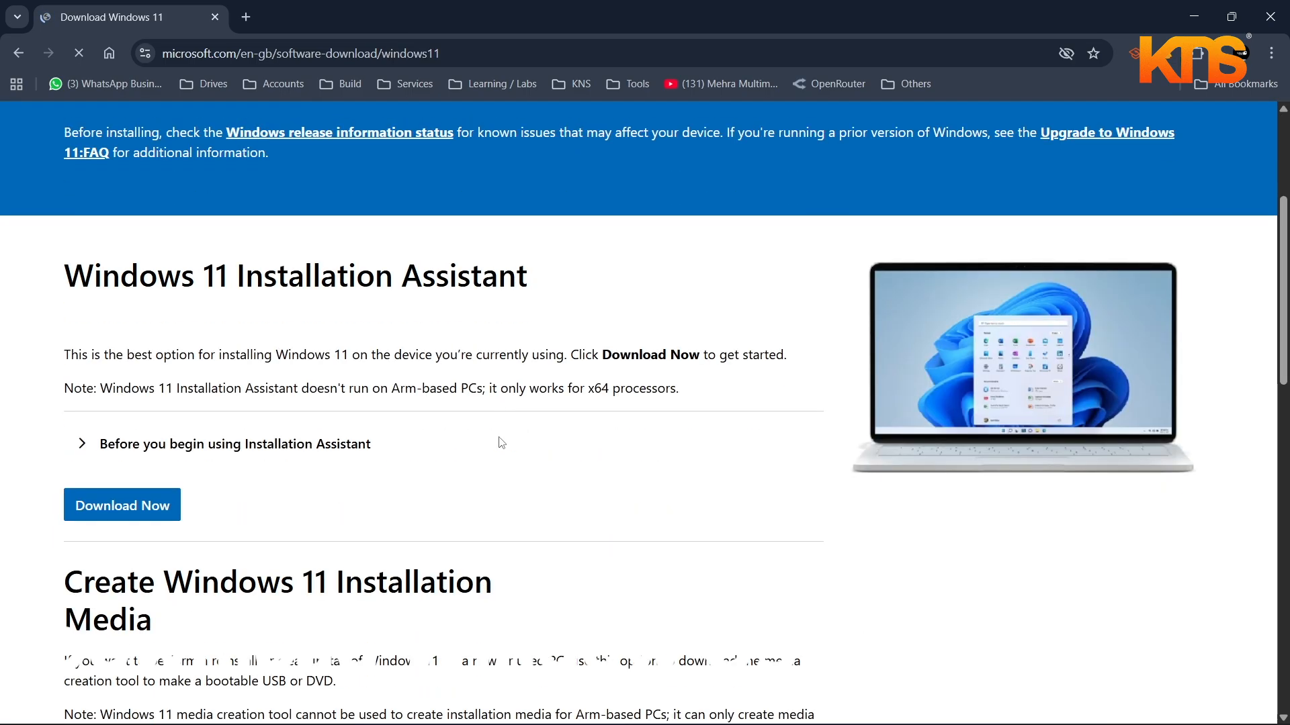
scroll(420, 441, down, 2)
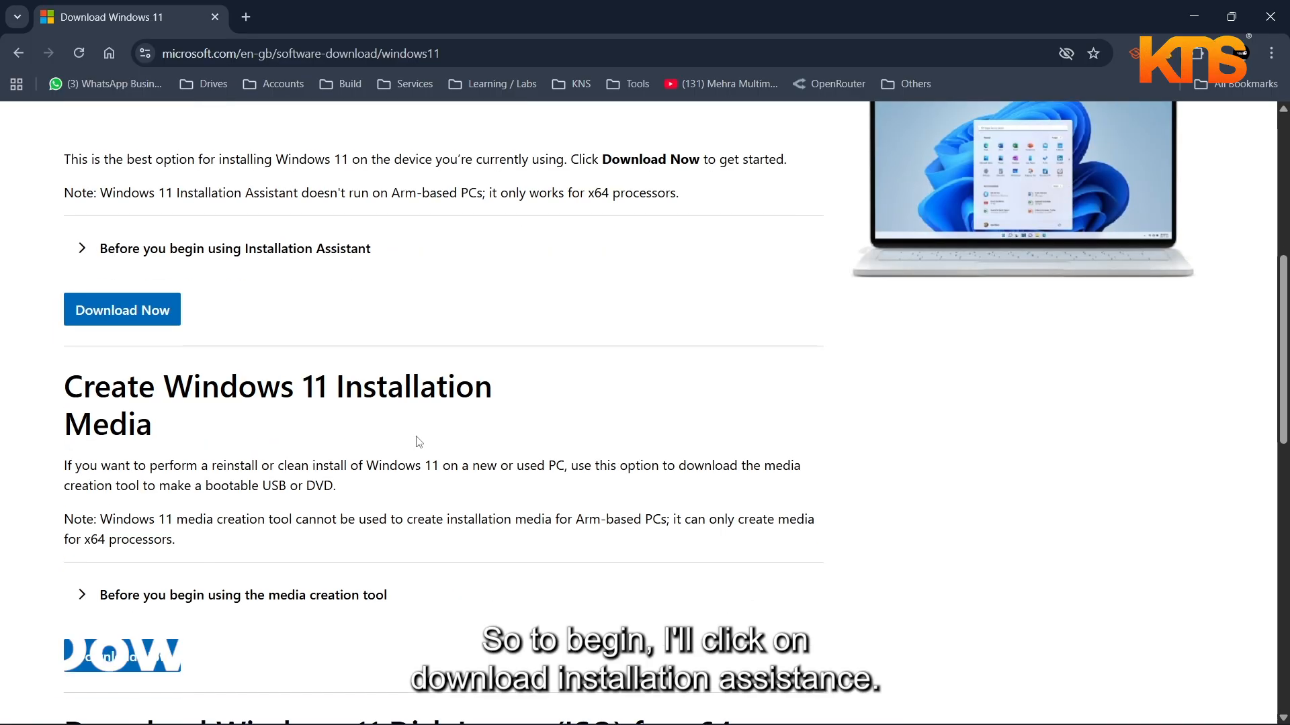
click(134, 319)
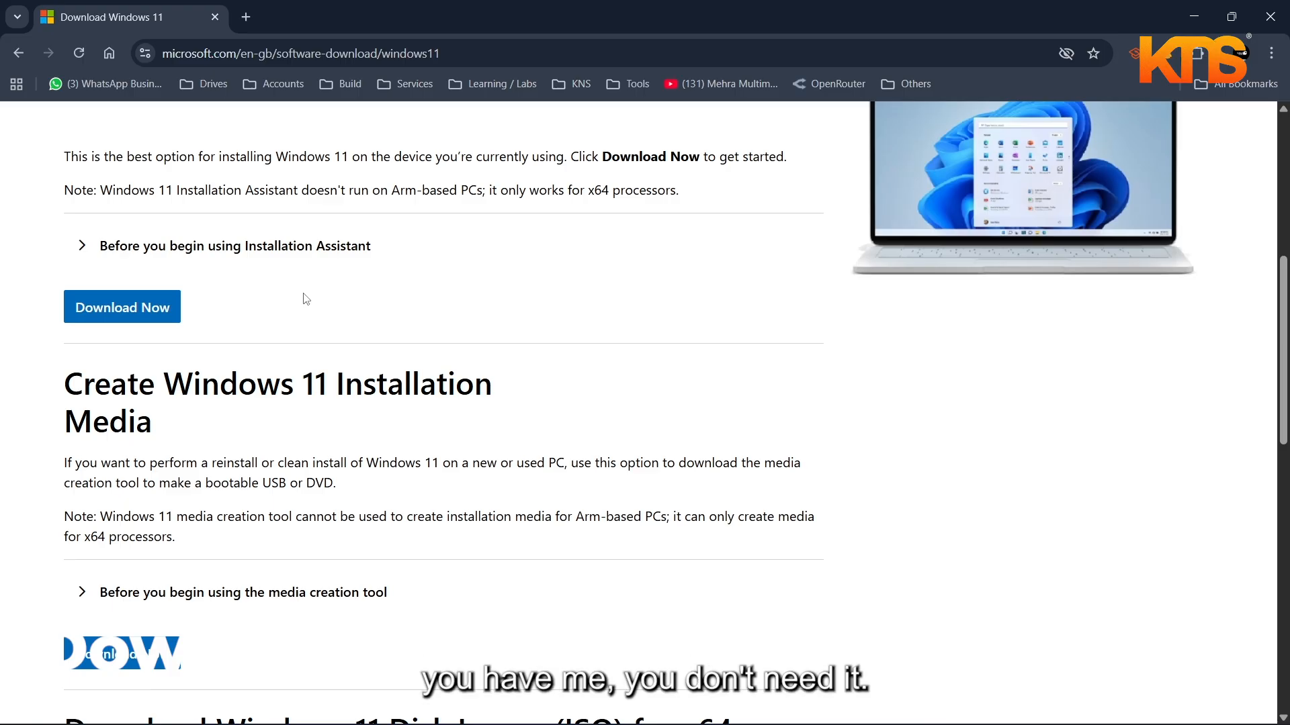
scroll(306, 298, down, 2)
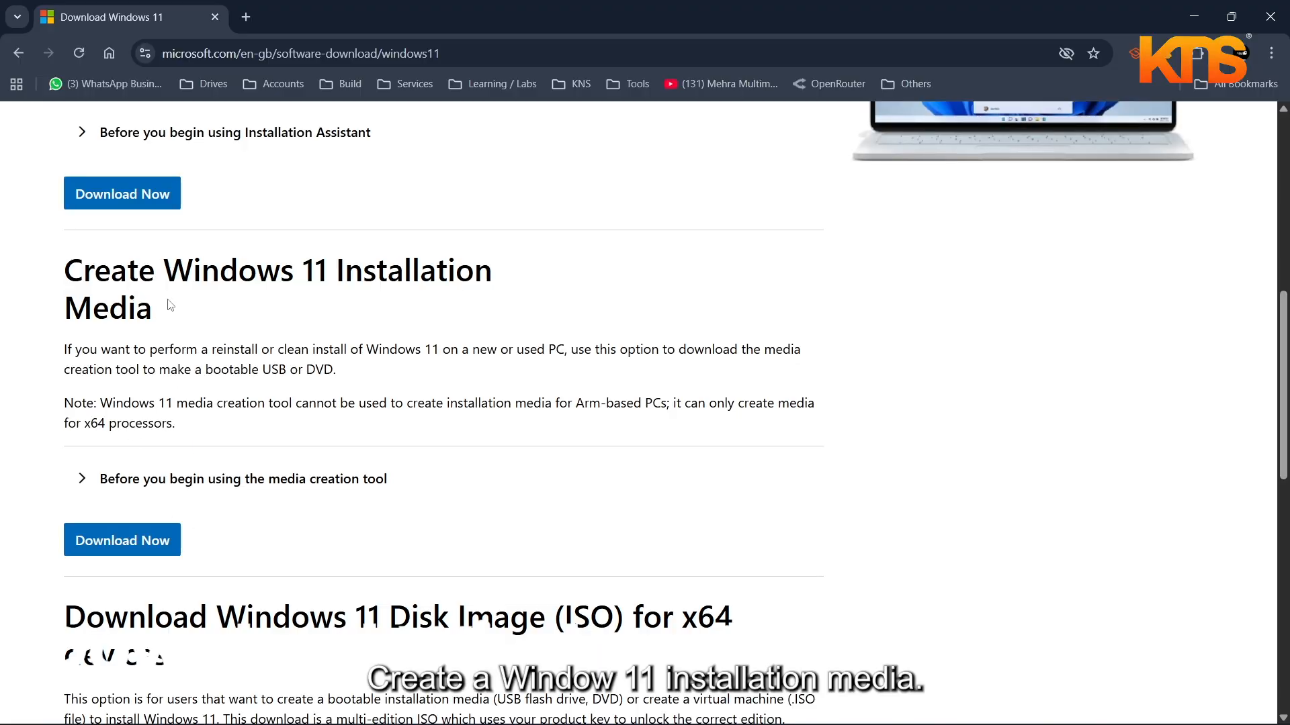
drag(171, 305, 62, 264)
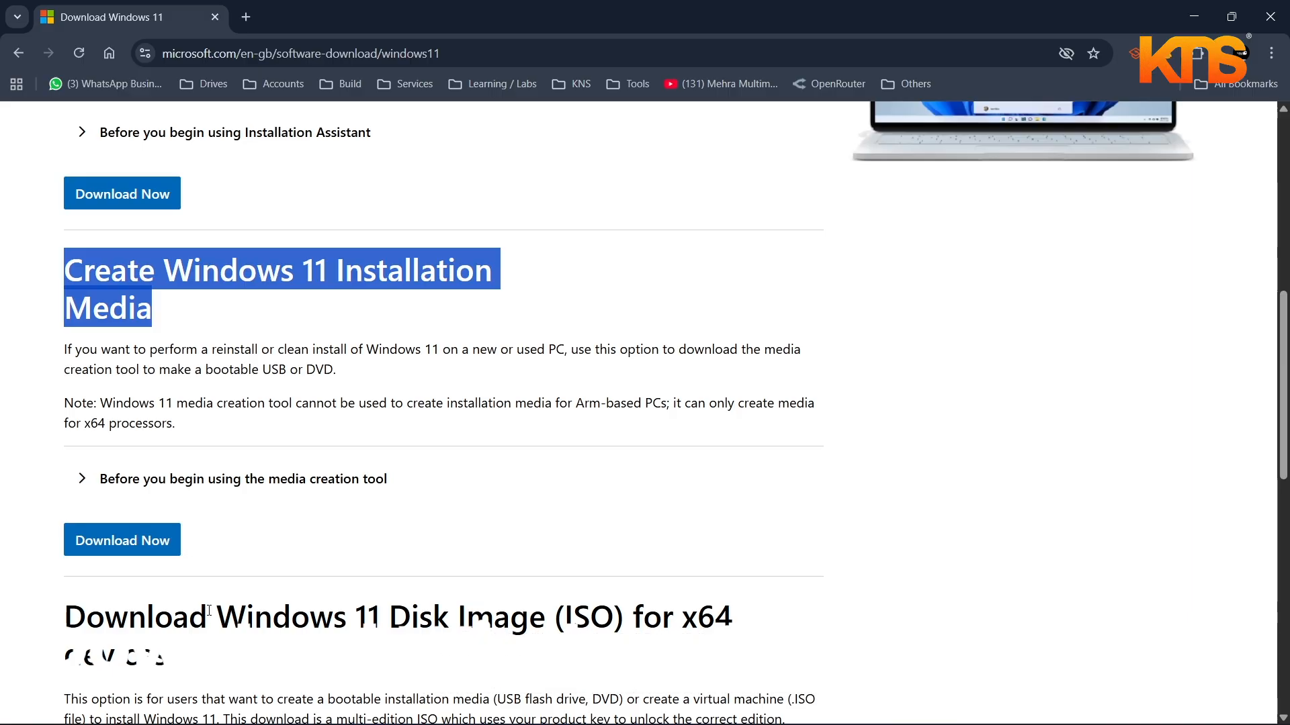
click(256, 534)
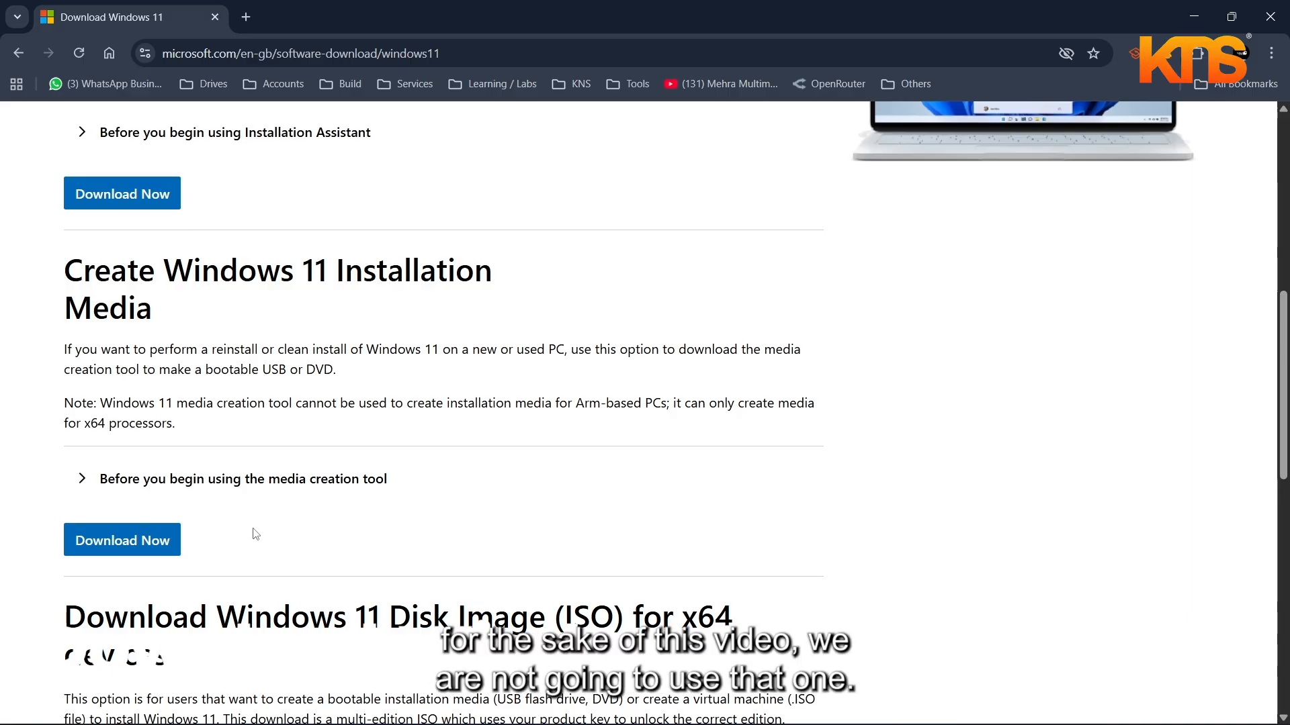
Step: Choose Windows 11 (multi-edition ISO for x64 devices) as the disk image and submit the selection
scroll(256, 534, down, 7)
scroll(256, 534, up, 2)
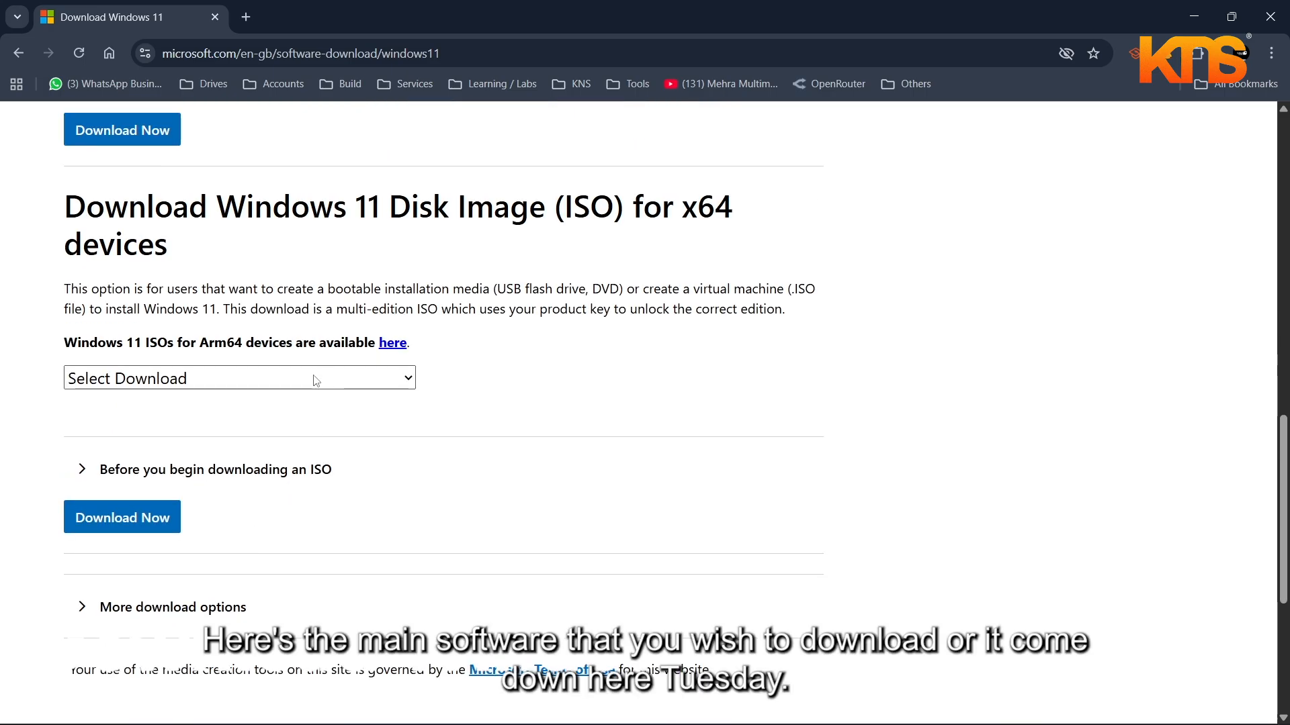
drag(81, 342, 242, 343)
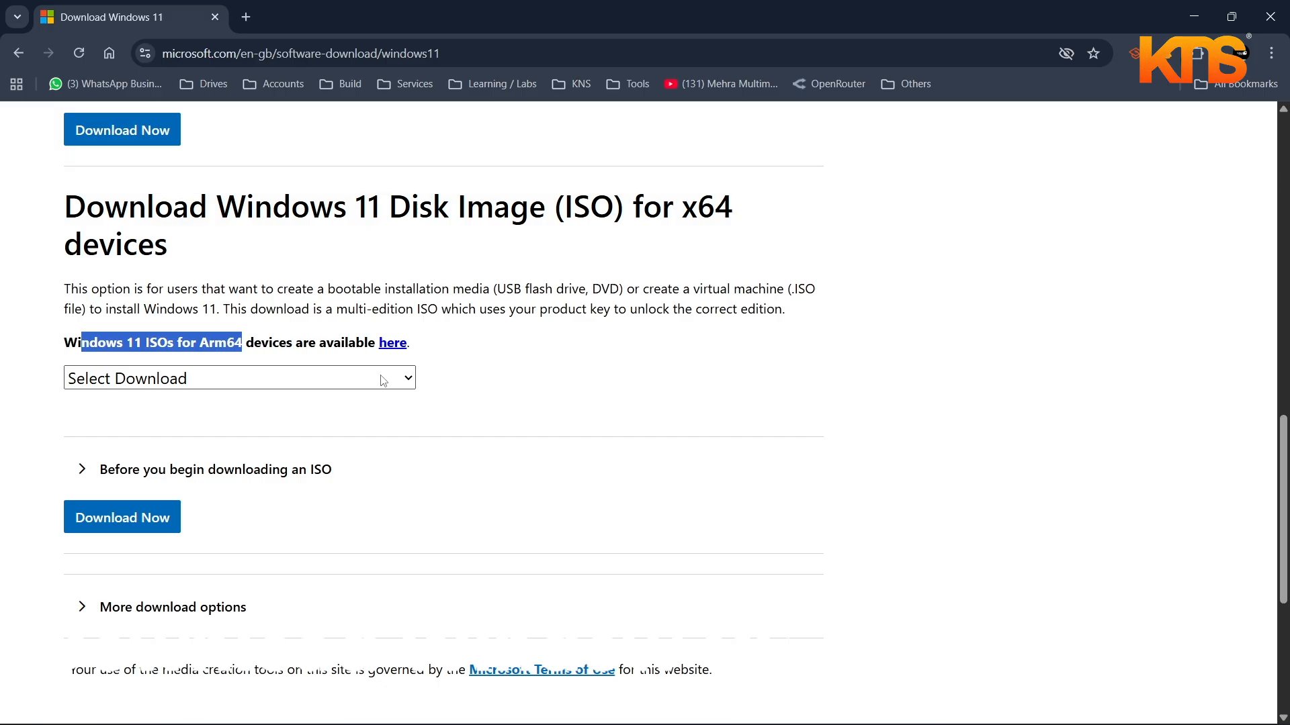
click(345, 382)
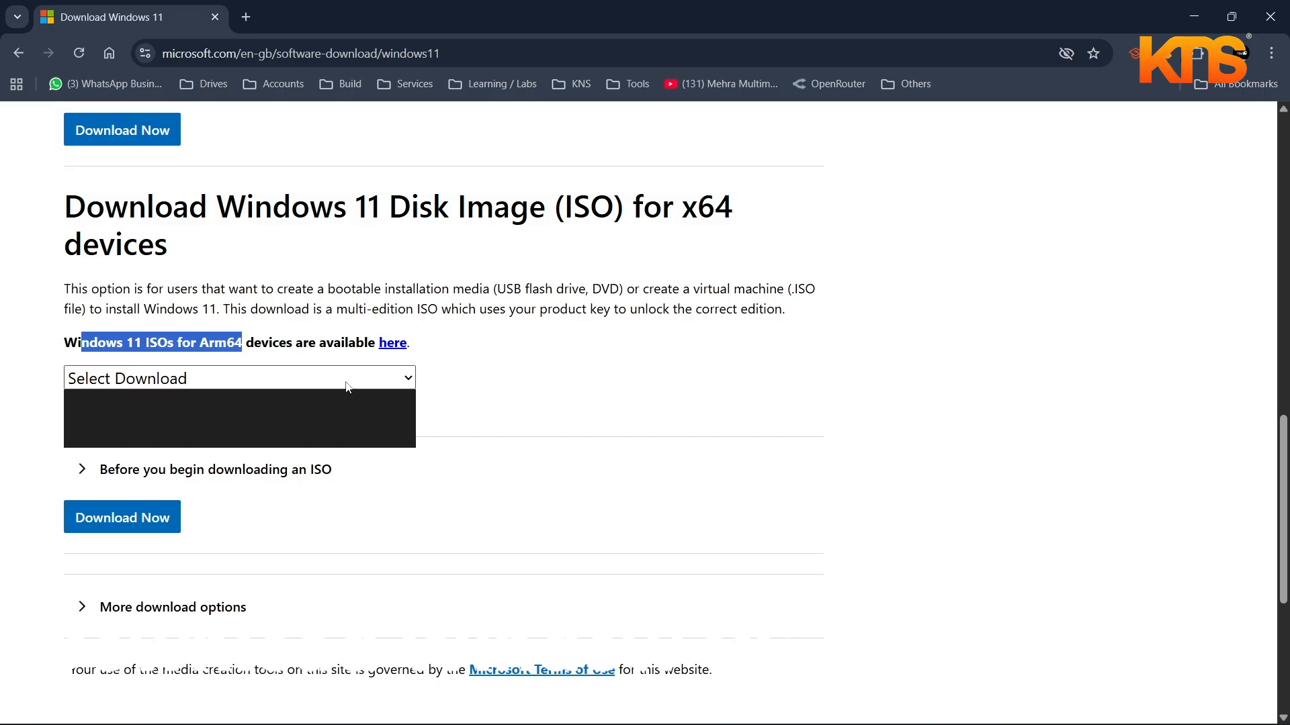
click(319, 434)
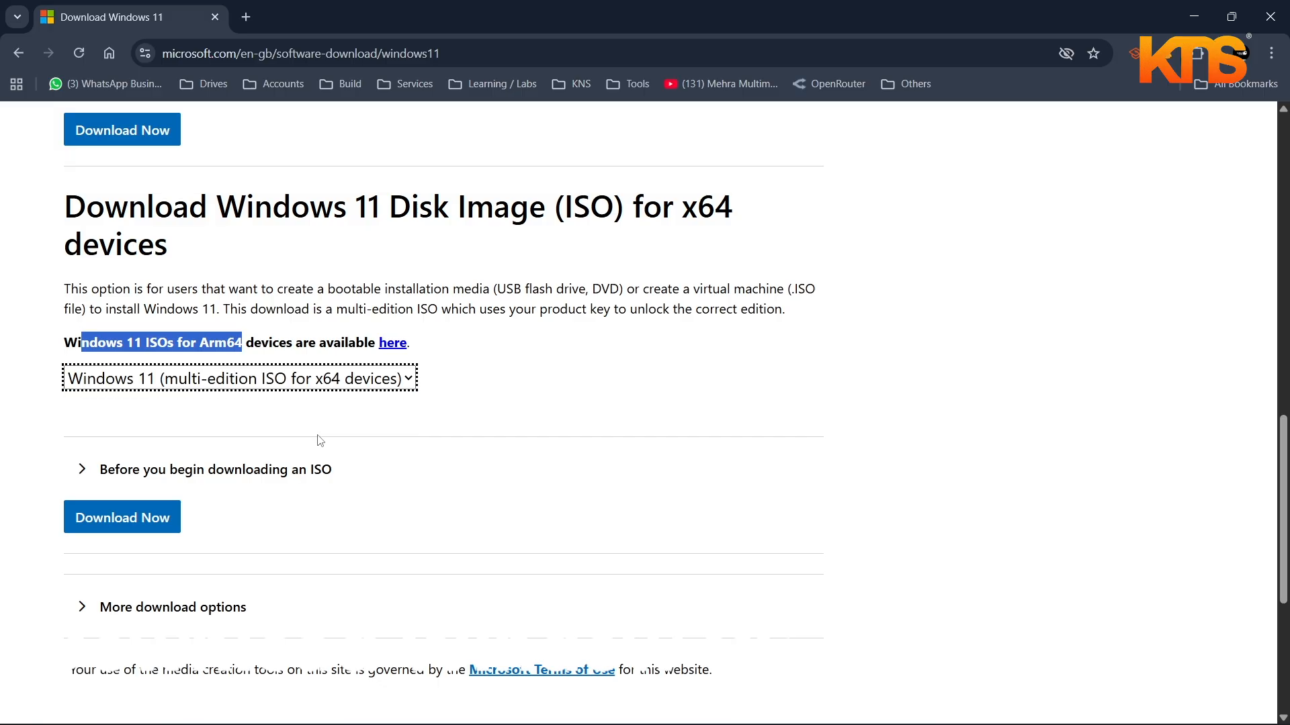
click(139, 531)
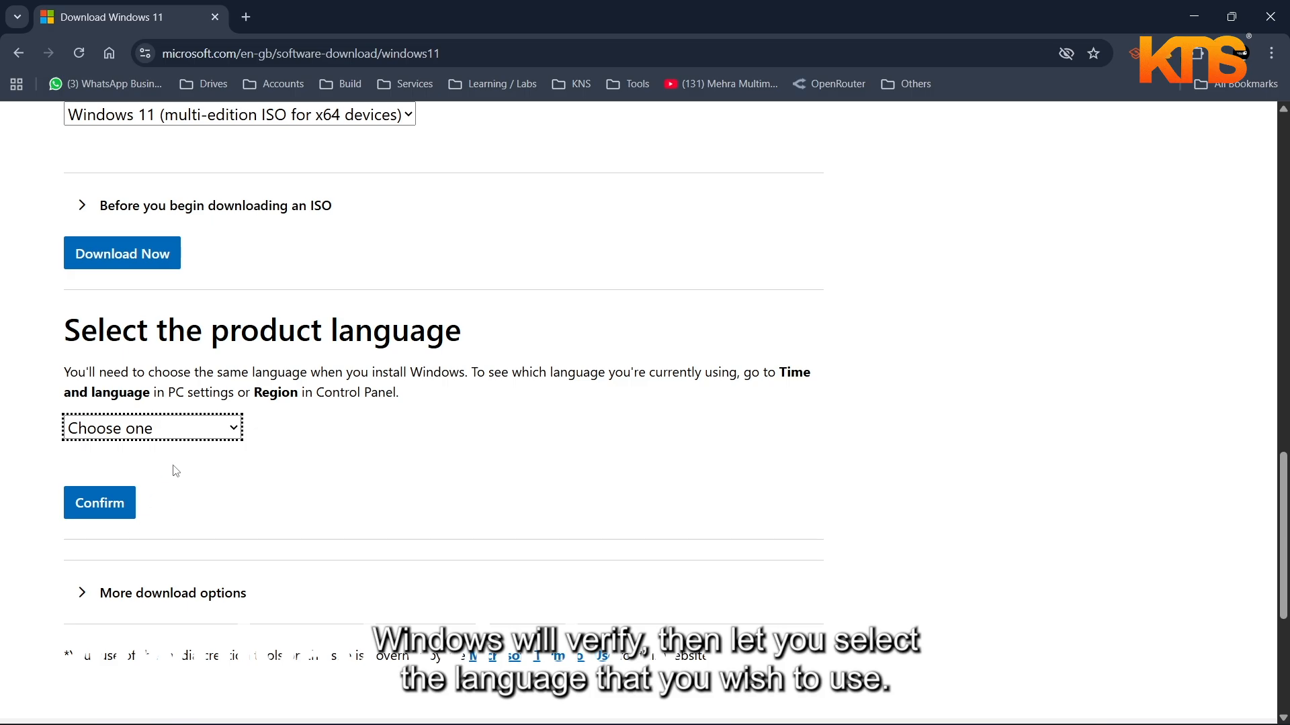
Step: Set the product language to English (United States) and confirm it
click(191, 435)
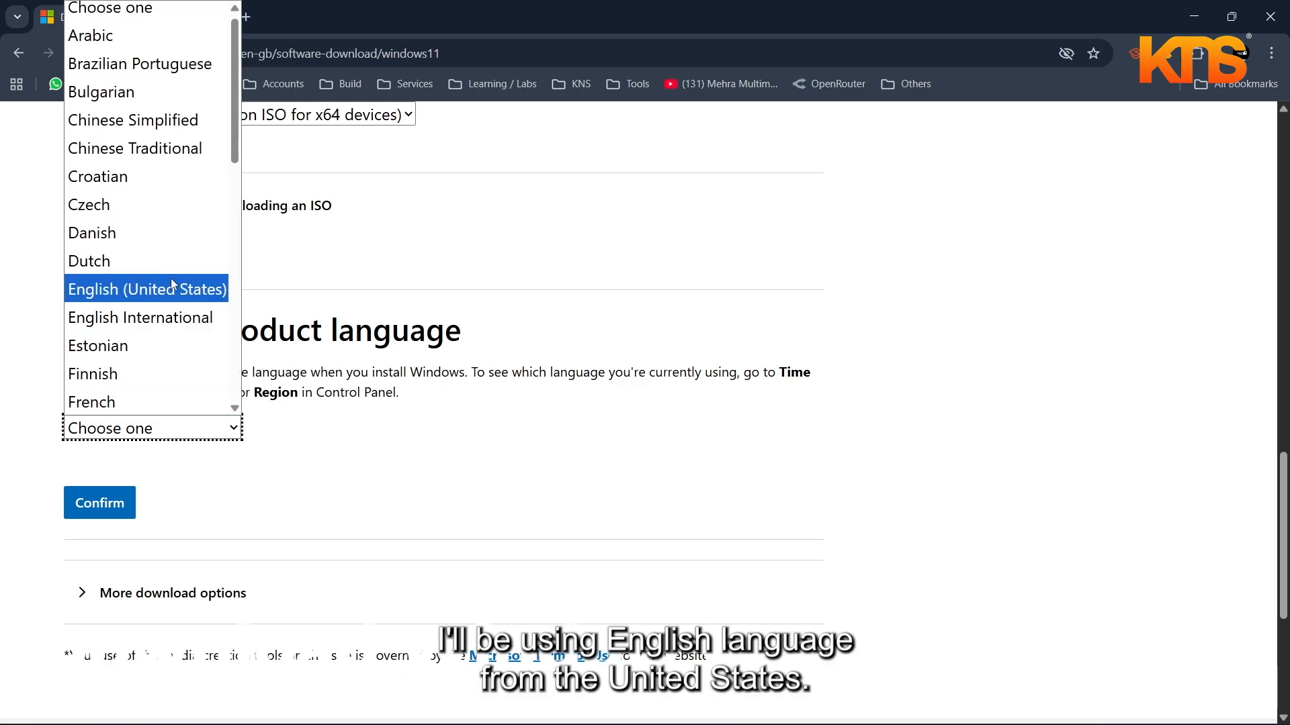
scroll(159, 175, down, 2)
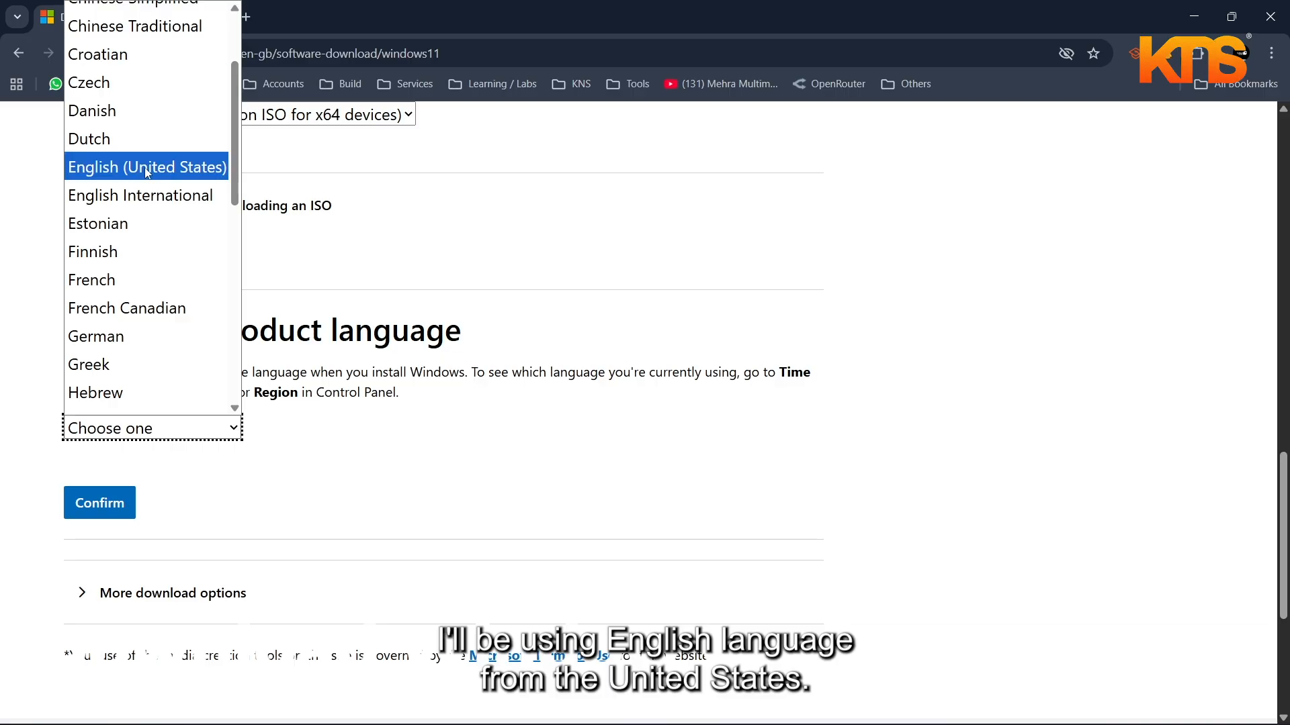
click(160, 176)
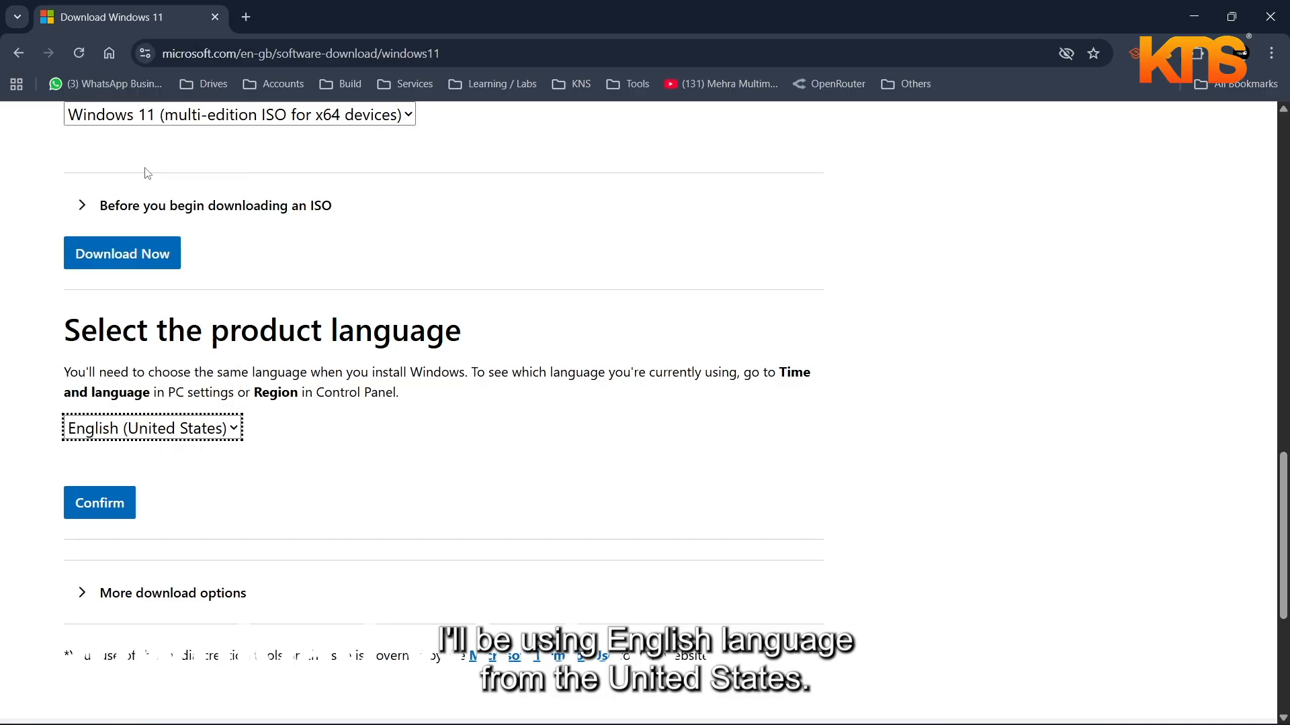
click(108, 511)
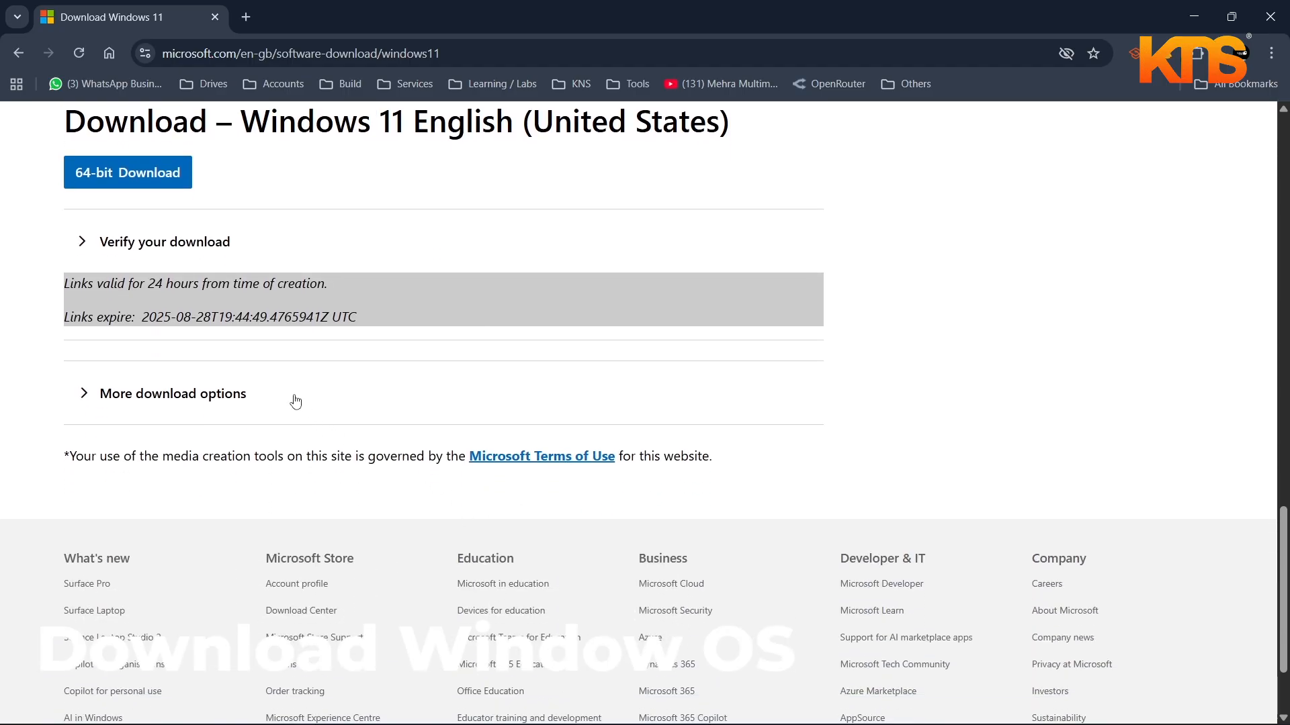
Step: Request the 64-bit Windows 11 ISO download and cancel it in the download manager
scroll(295, 402, up, 1)
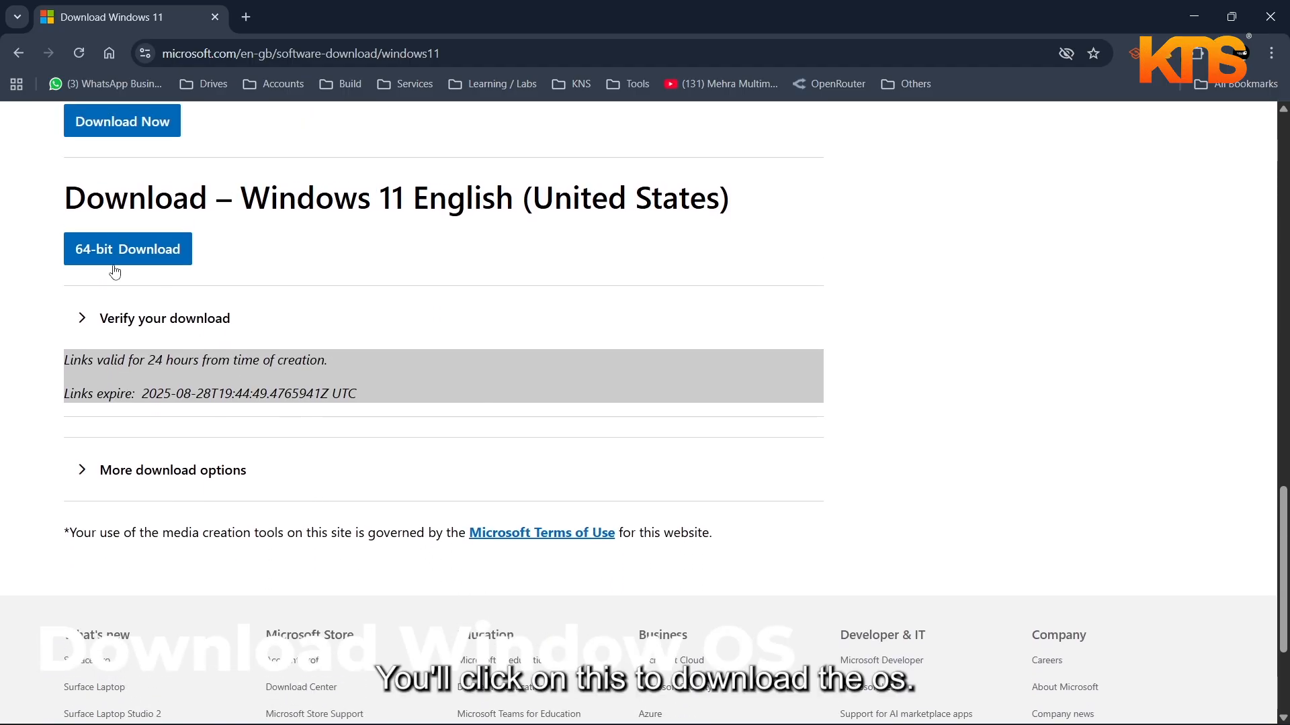
scroll(148, 255, up, 4)
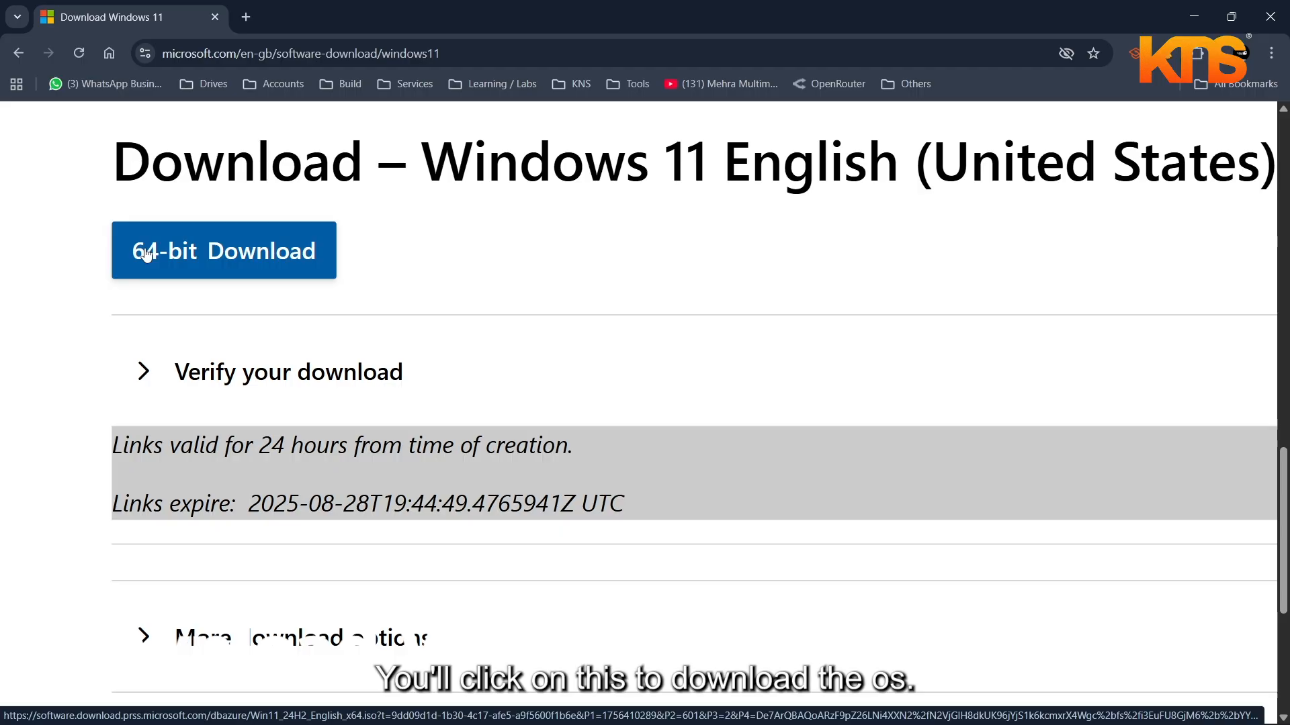
scroll(215, 295, up, 2)
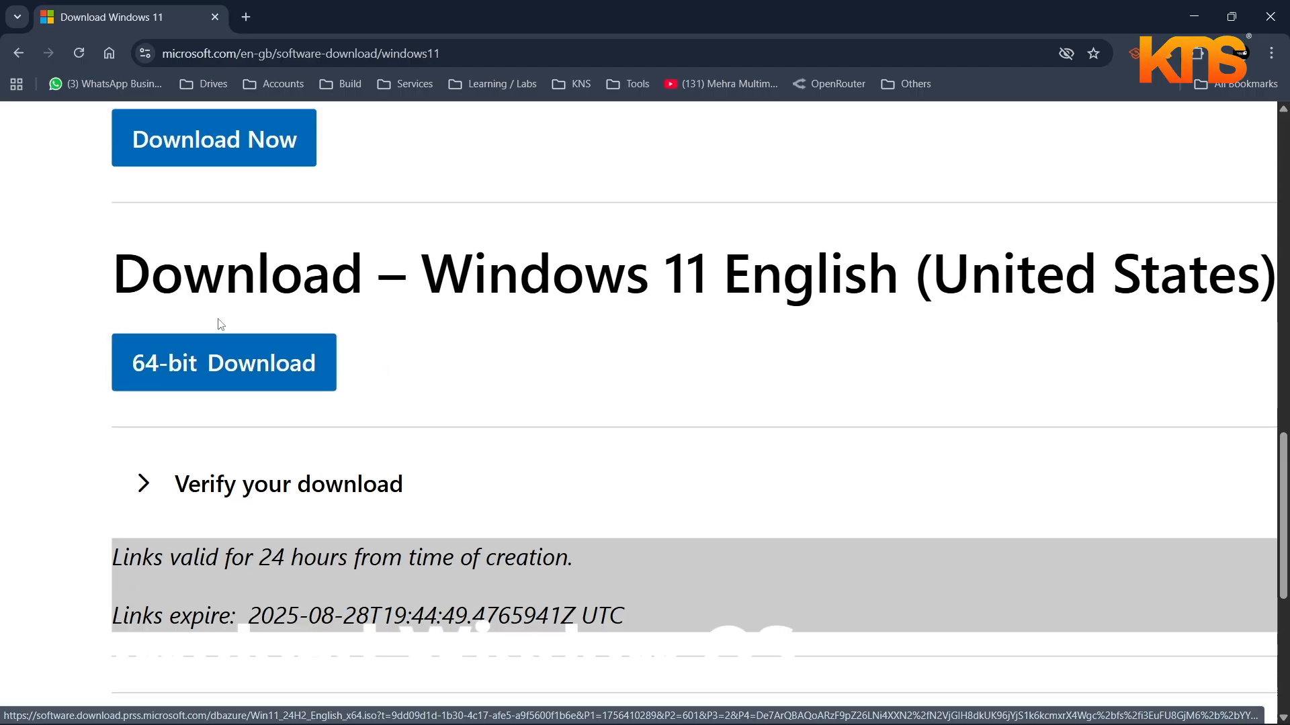
click(231, 371)
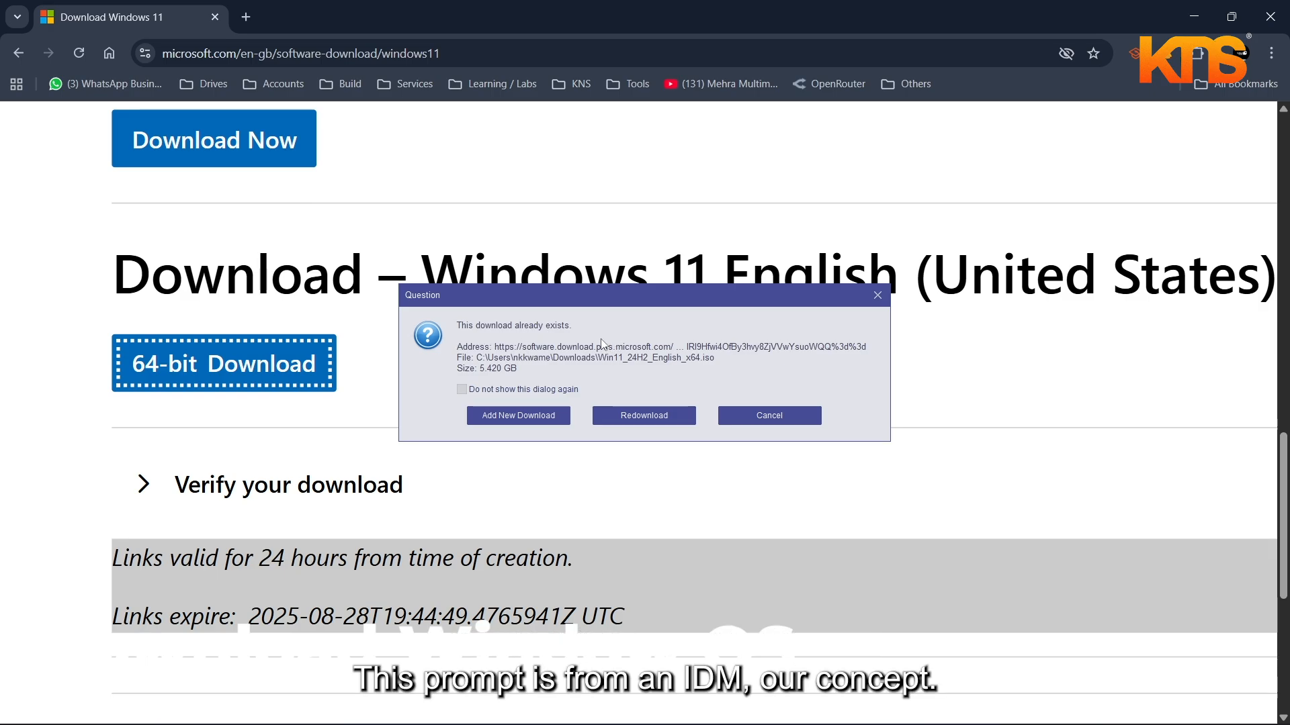
click(773, 416)
Step: Look for the Windows 11 disc image in the Downloads folder in File Explorer, closing the window when done
scroll(610, 462, down, 5)
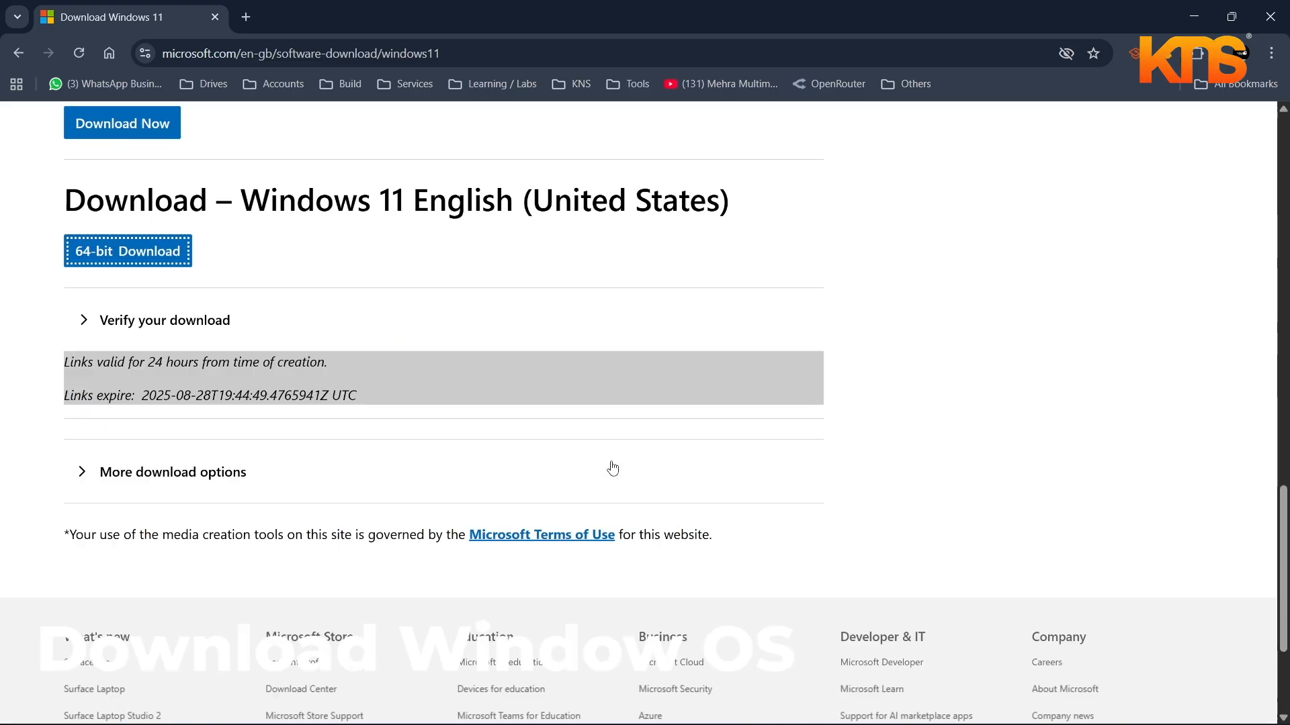
mouse_move(593, 699)
mouse_move(649, 704)
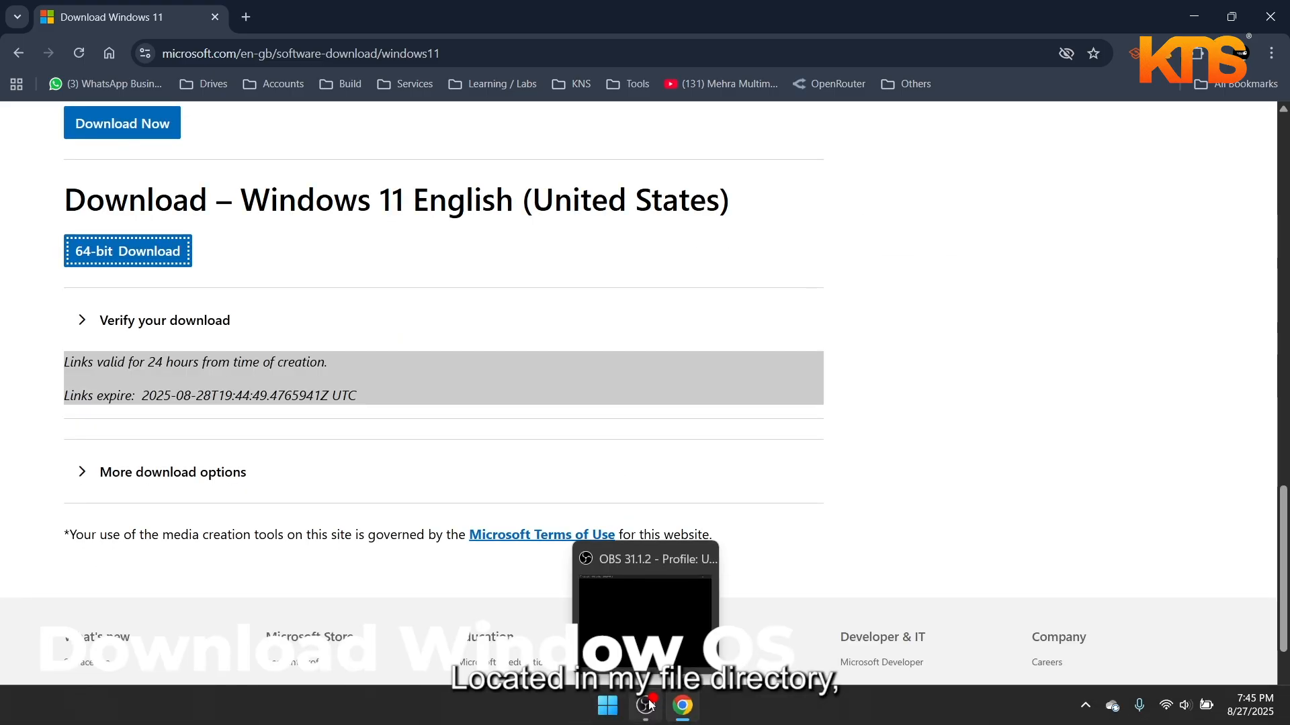
key(super+e)
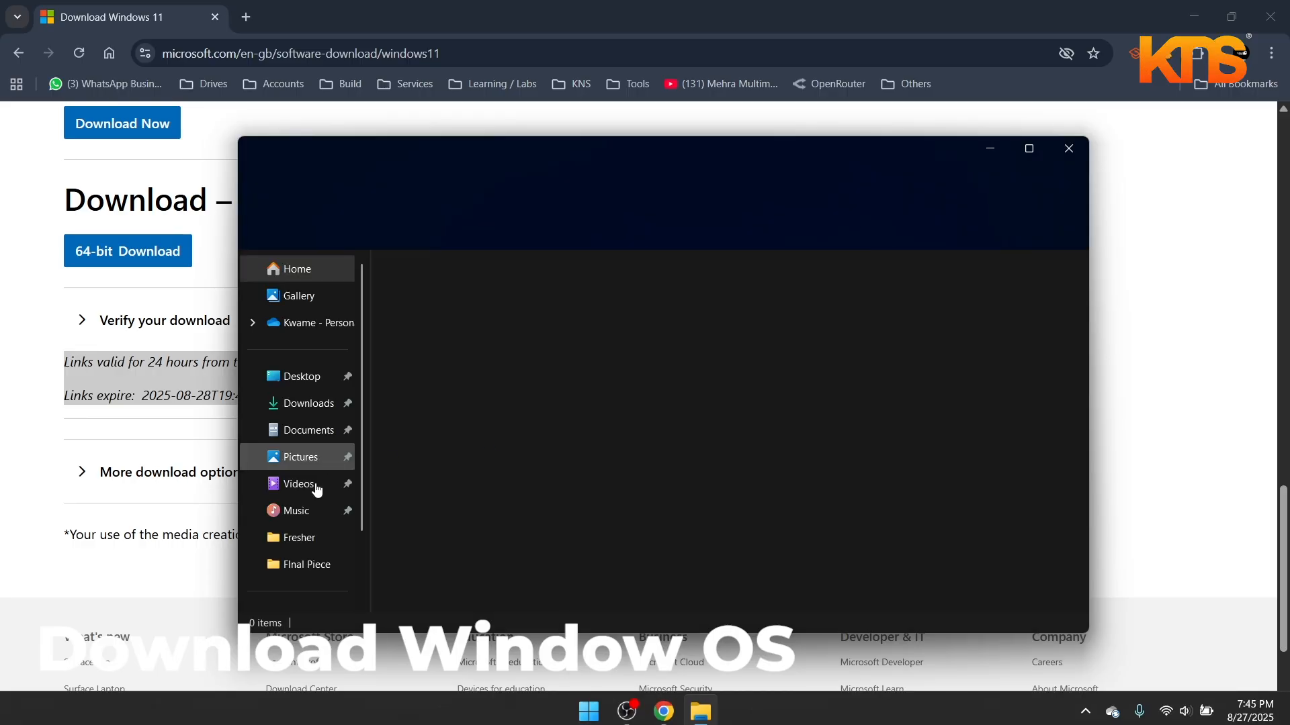
click(321, 406)
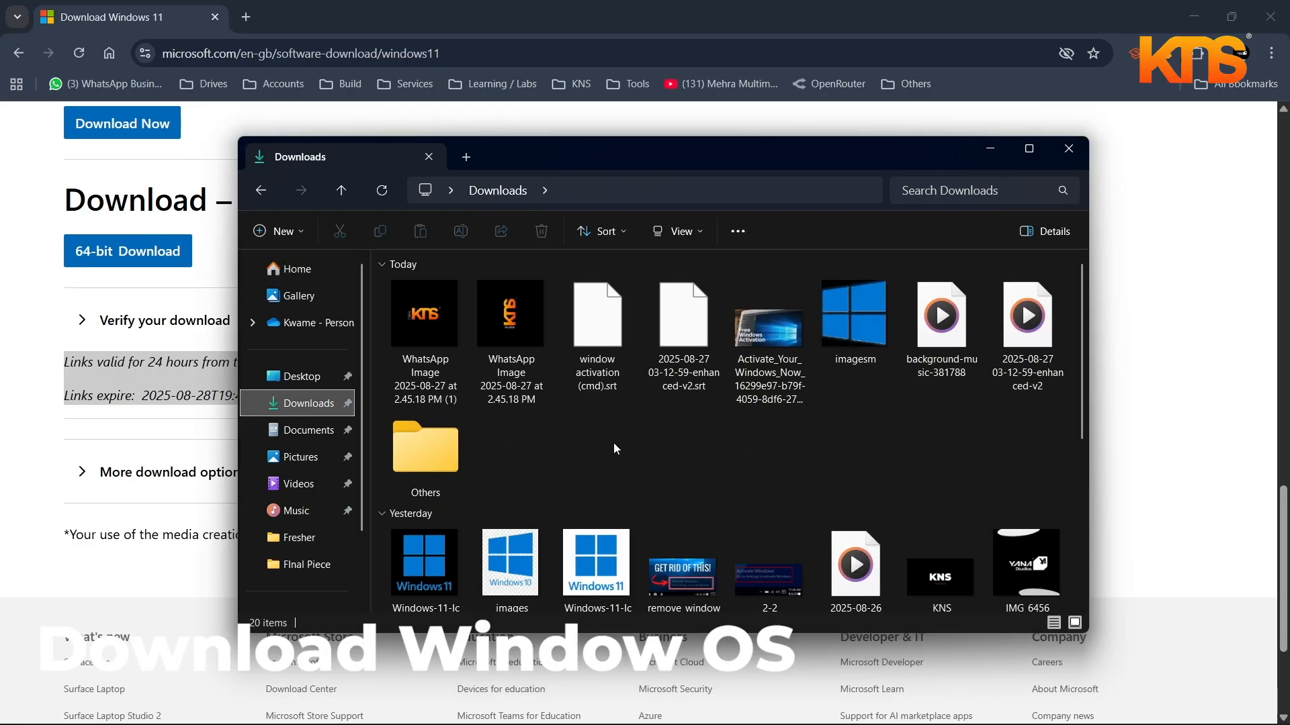
scroll(403, 573, down, 4)
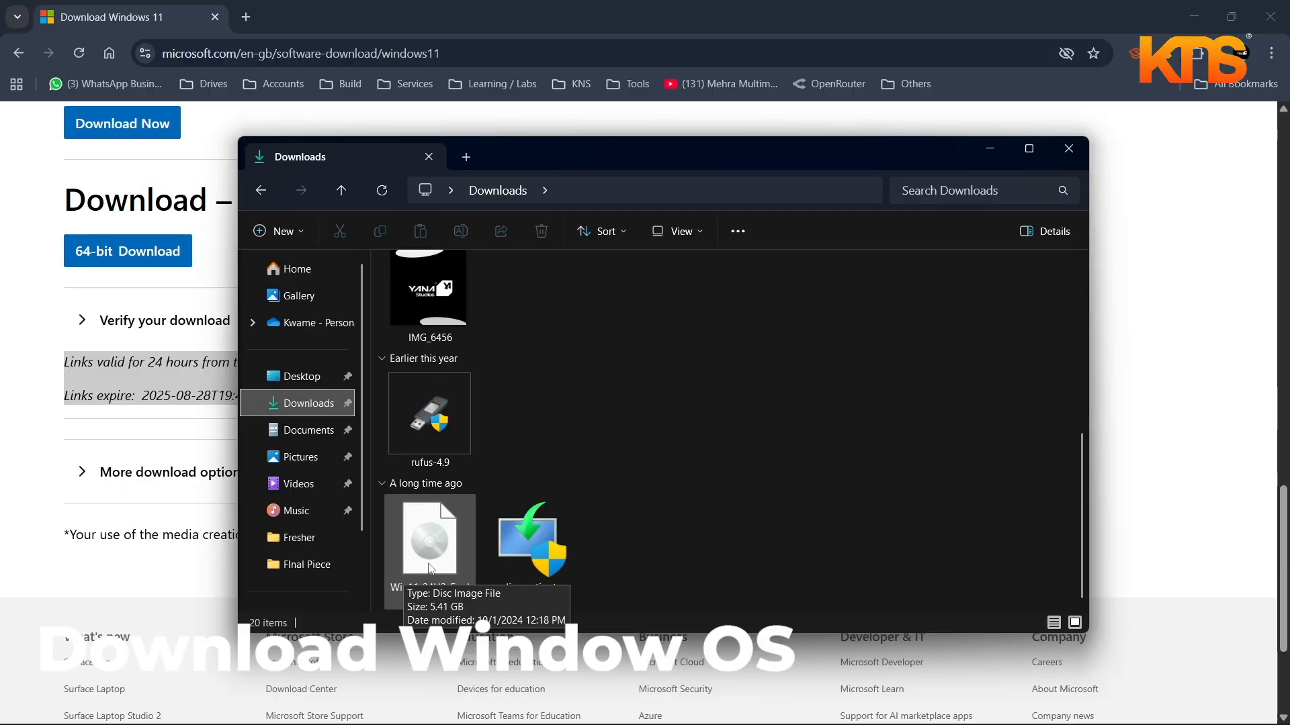
scroll(697, 497, up, 6)
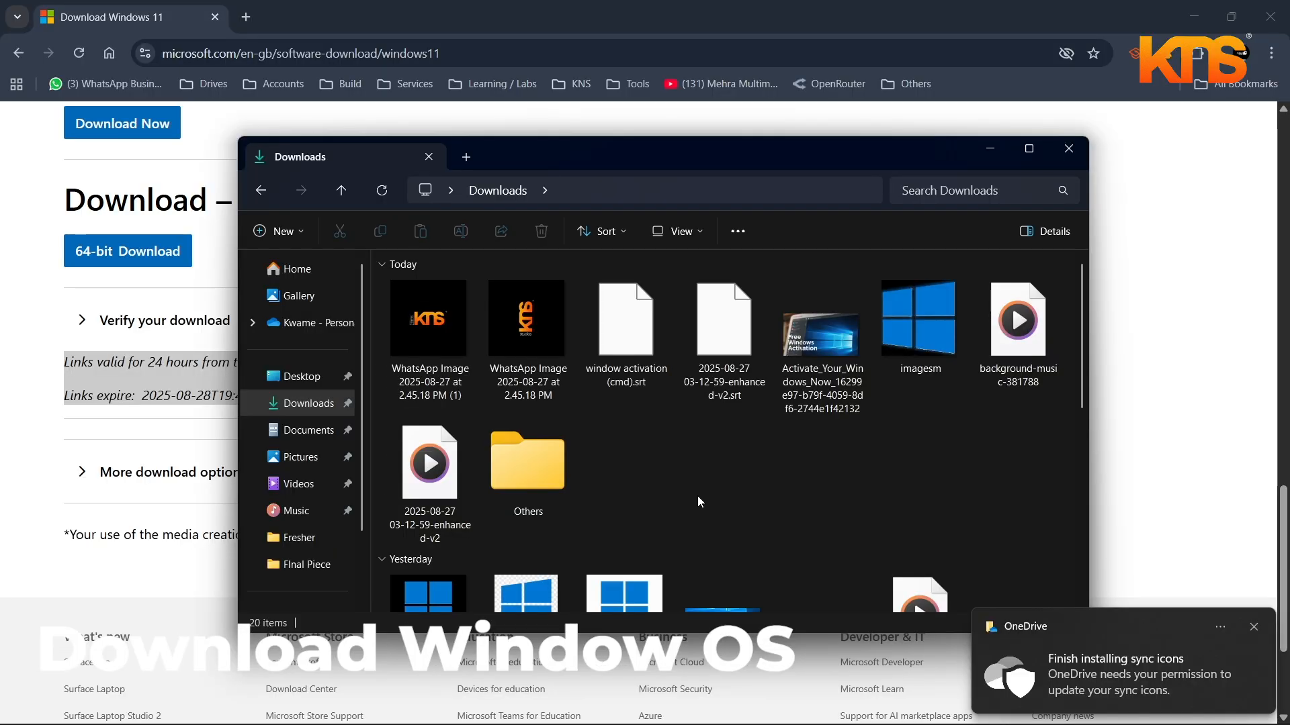
click(1064, 147)
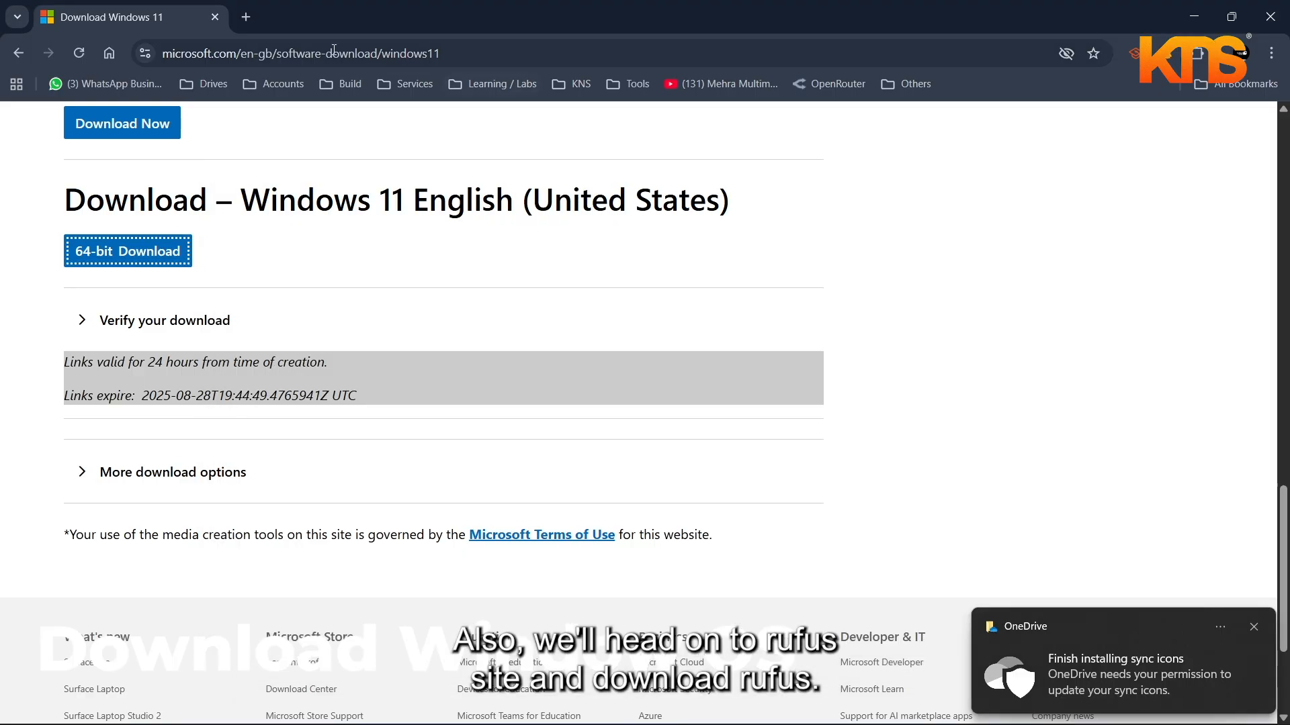
Step: Search the web for rufus in a new tab and open the official rufus.ie site
click(248, 23)
text(fu)
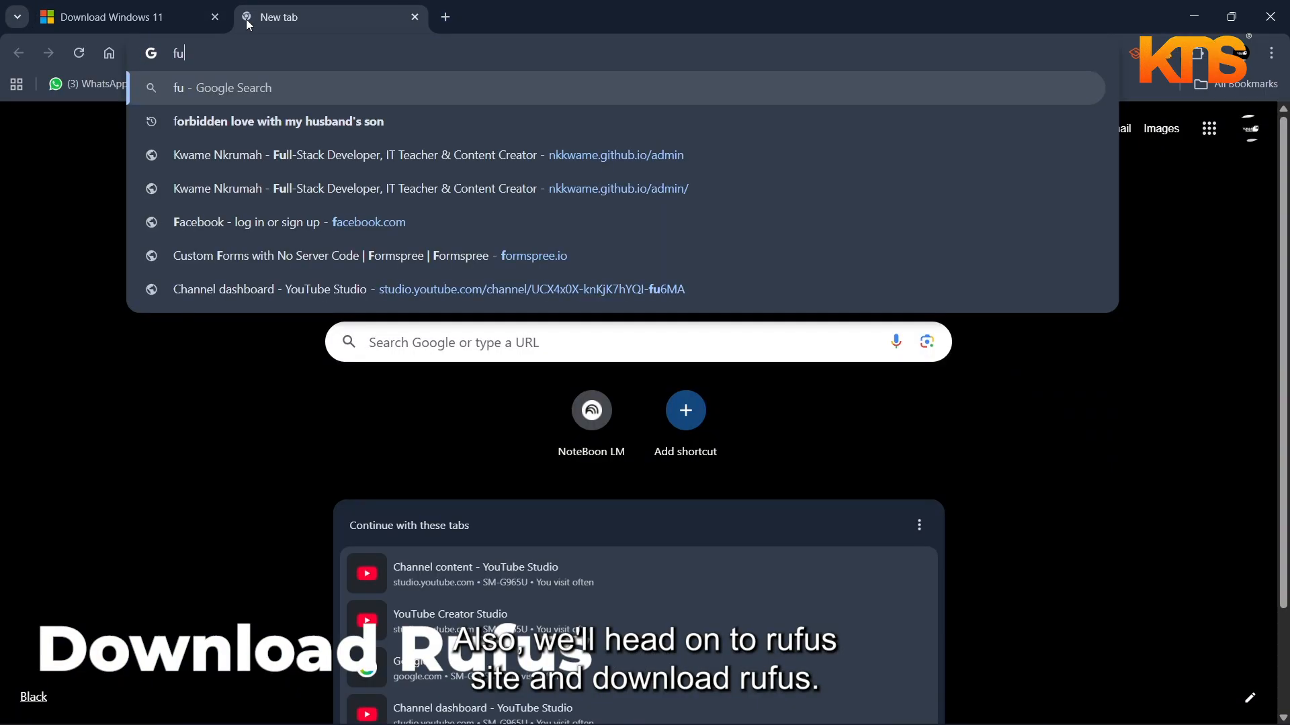
text(f)
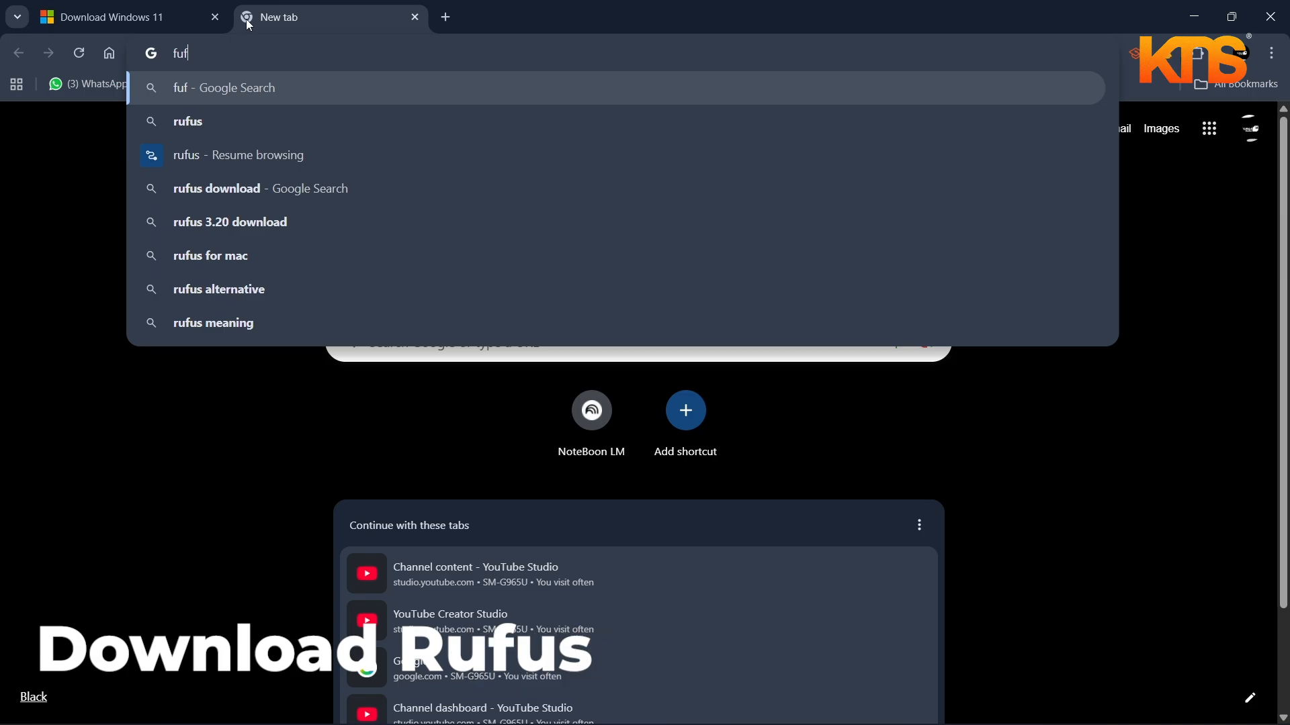
key(Down)
key(Return)
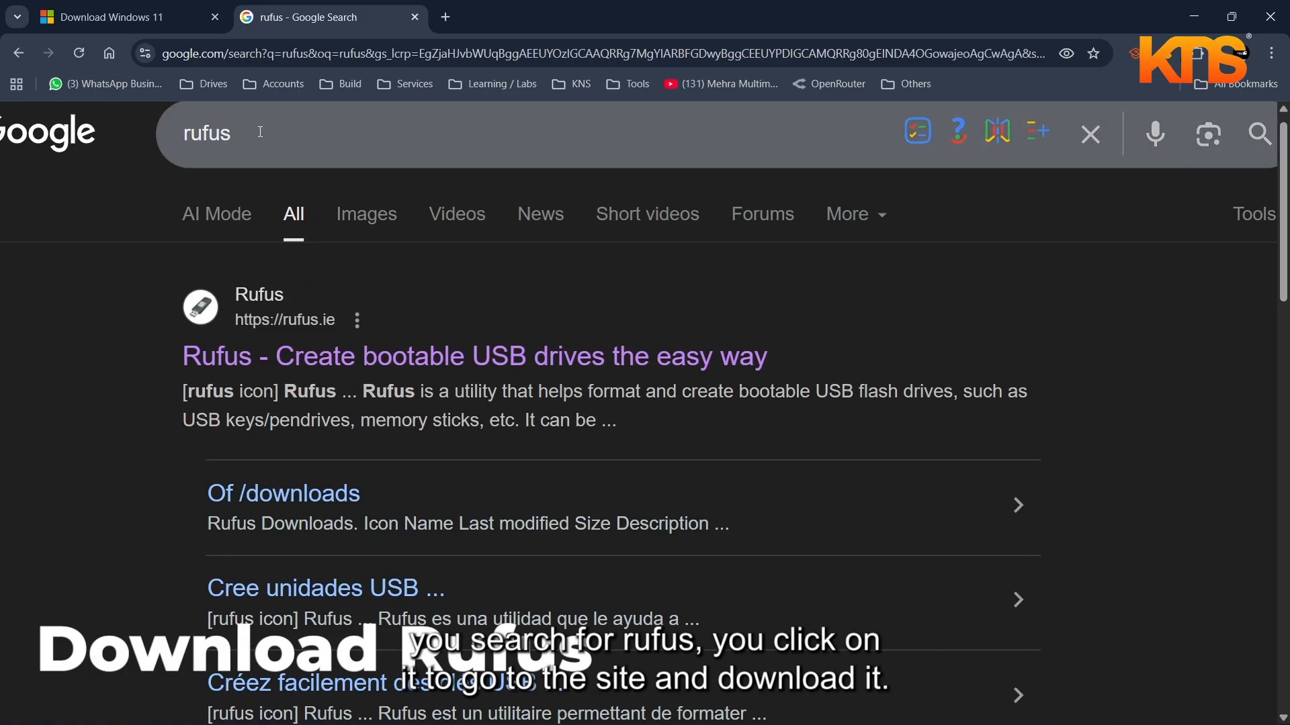
click(430, 364)
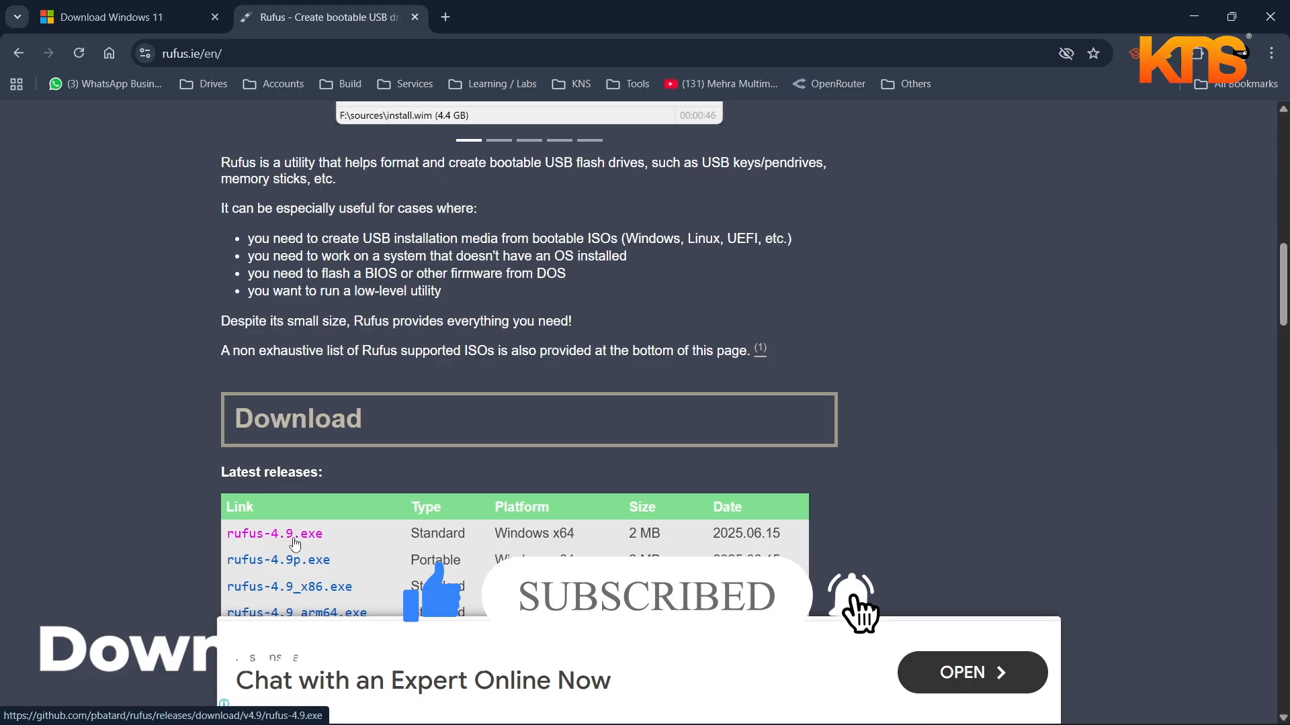
Step: Request the rufus-4.9.exe standard Windows x64 download, dismissing the ads, and cancel it in the download manager
click(295, 544)
click(1079, 194)
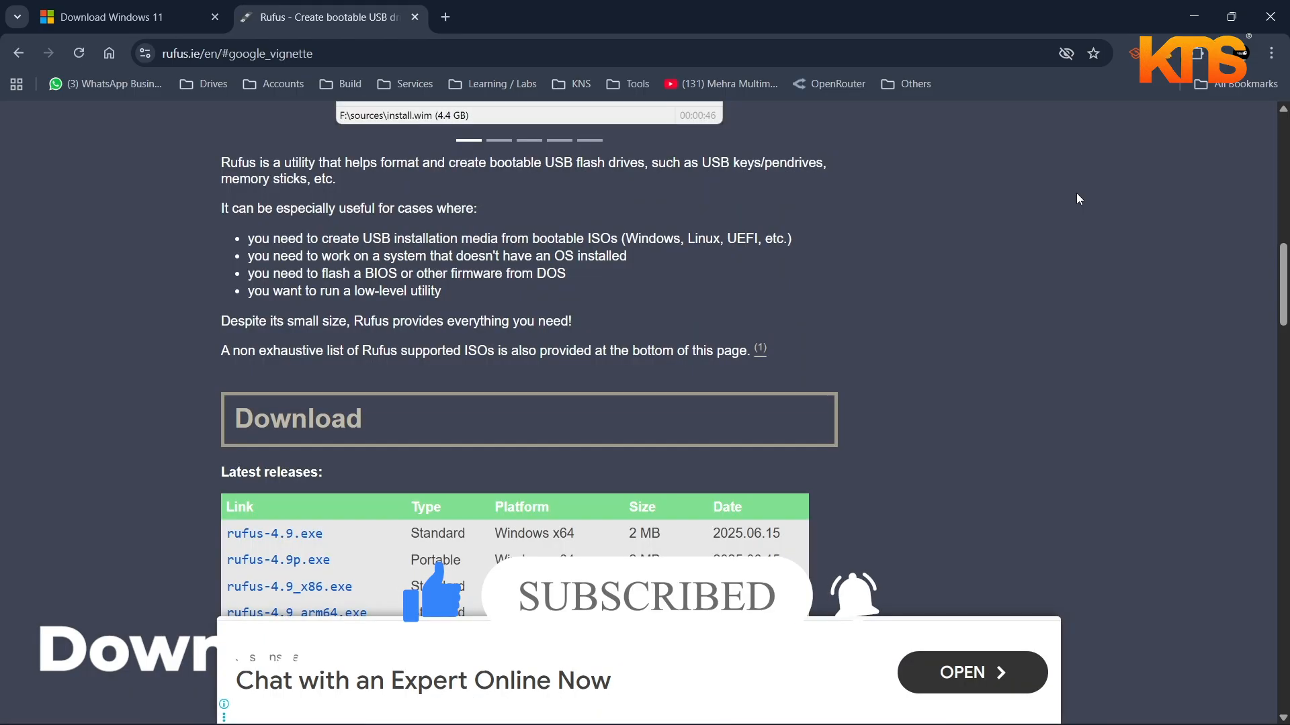
scroll(820, 278, down, 1)
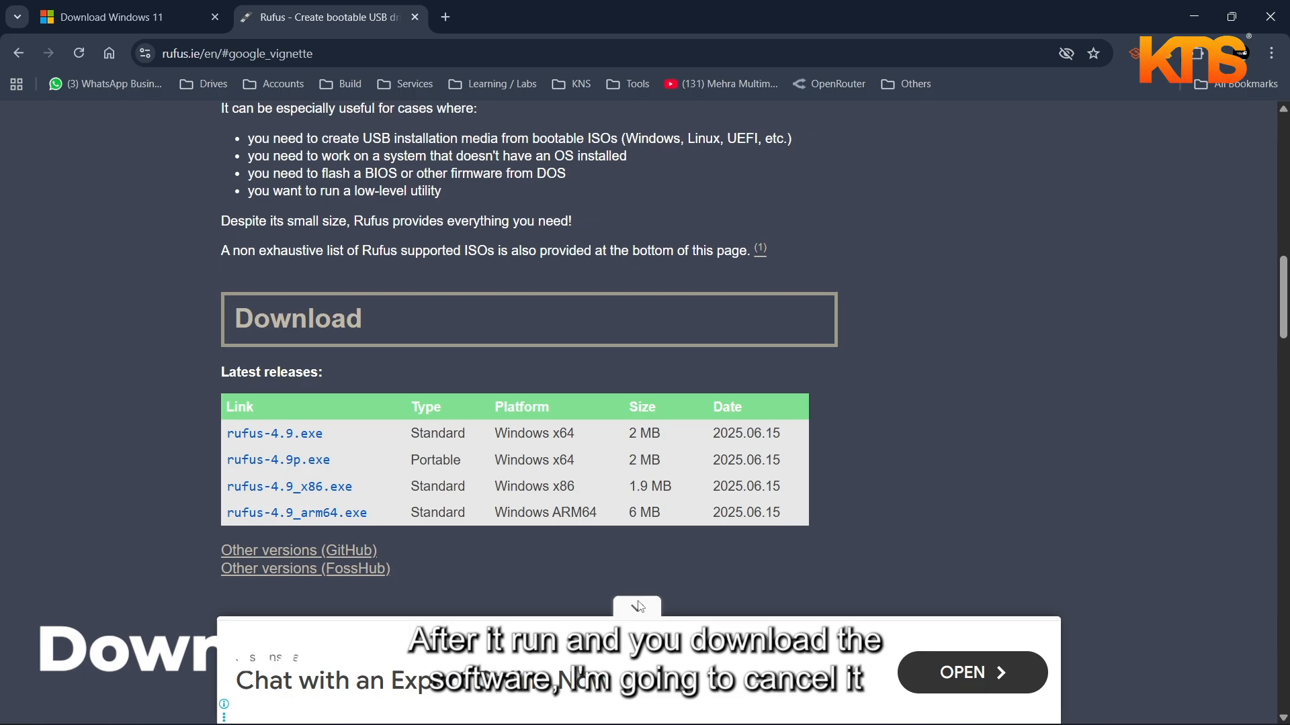
click(639, 606)
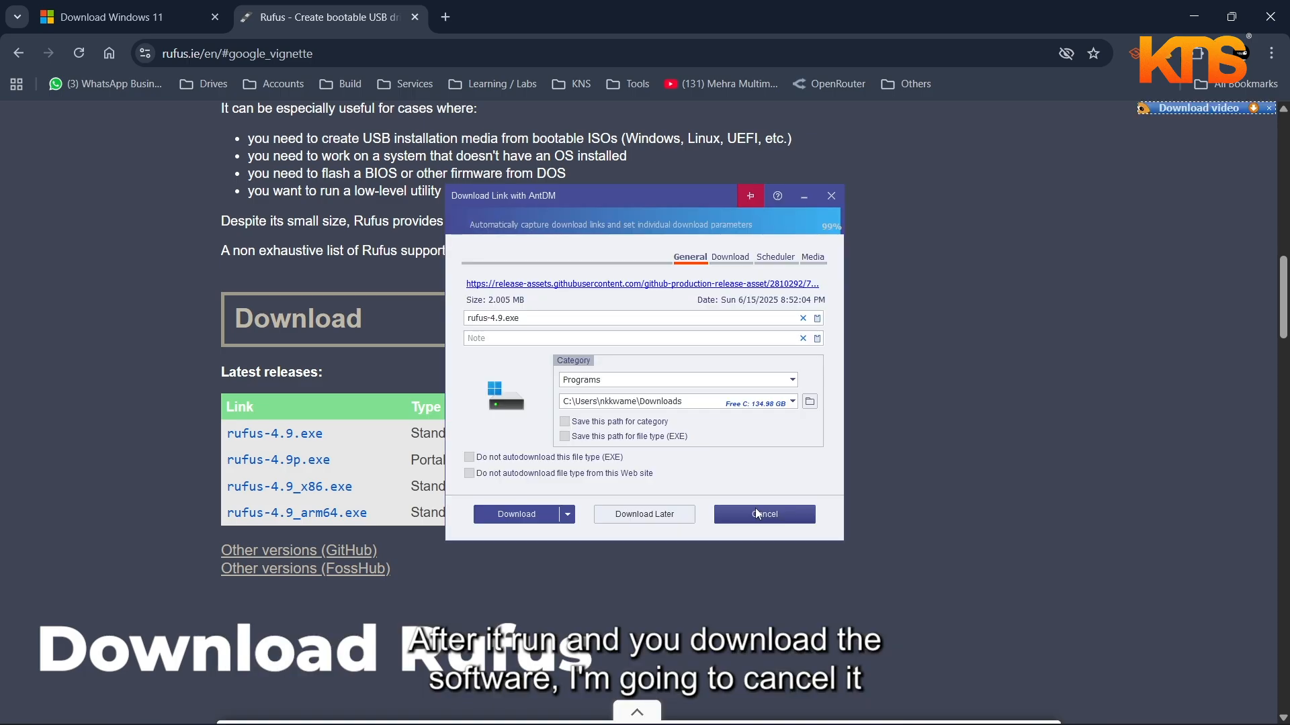
click(757, 513)
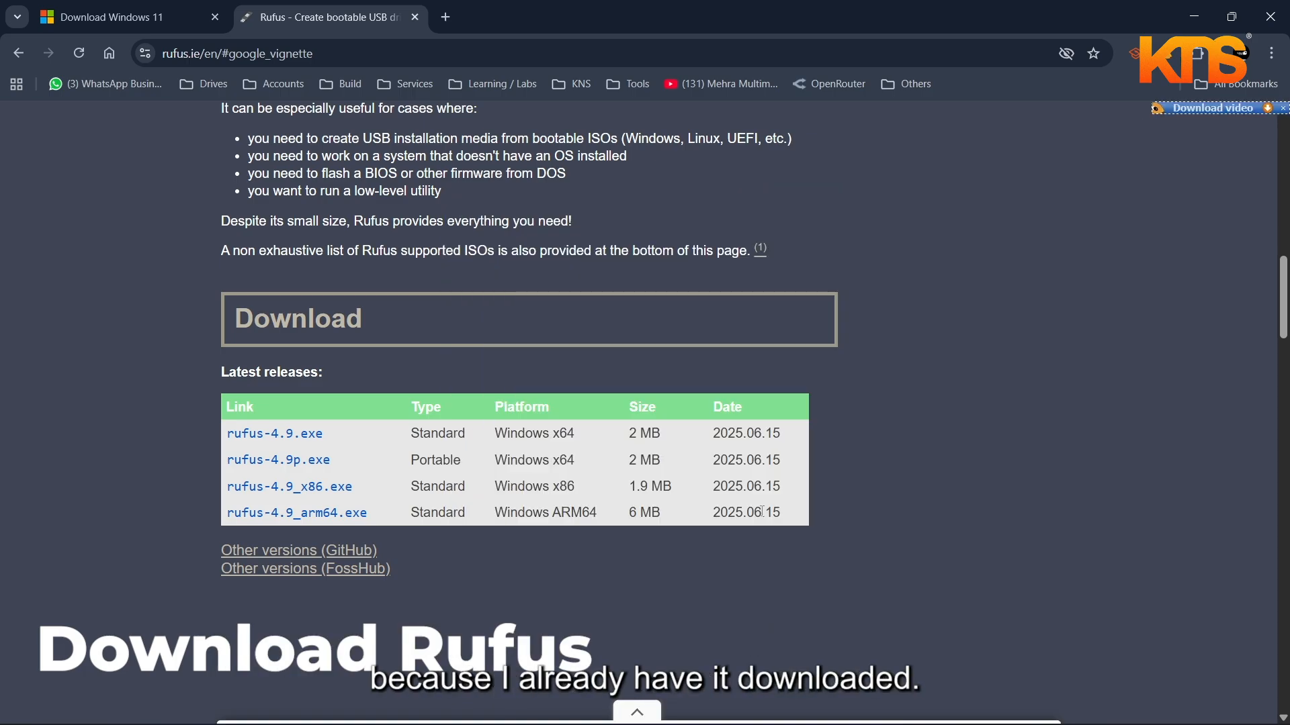
Step: Switch to File Explorer and open the Downloads folder
mouse_move(644, 708)
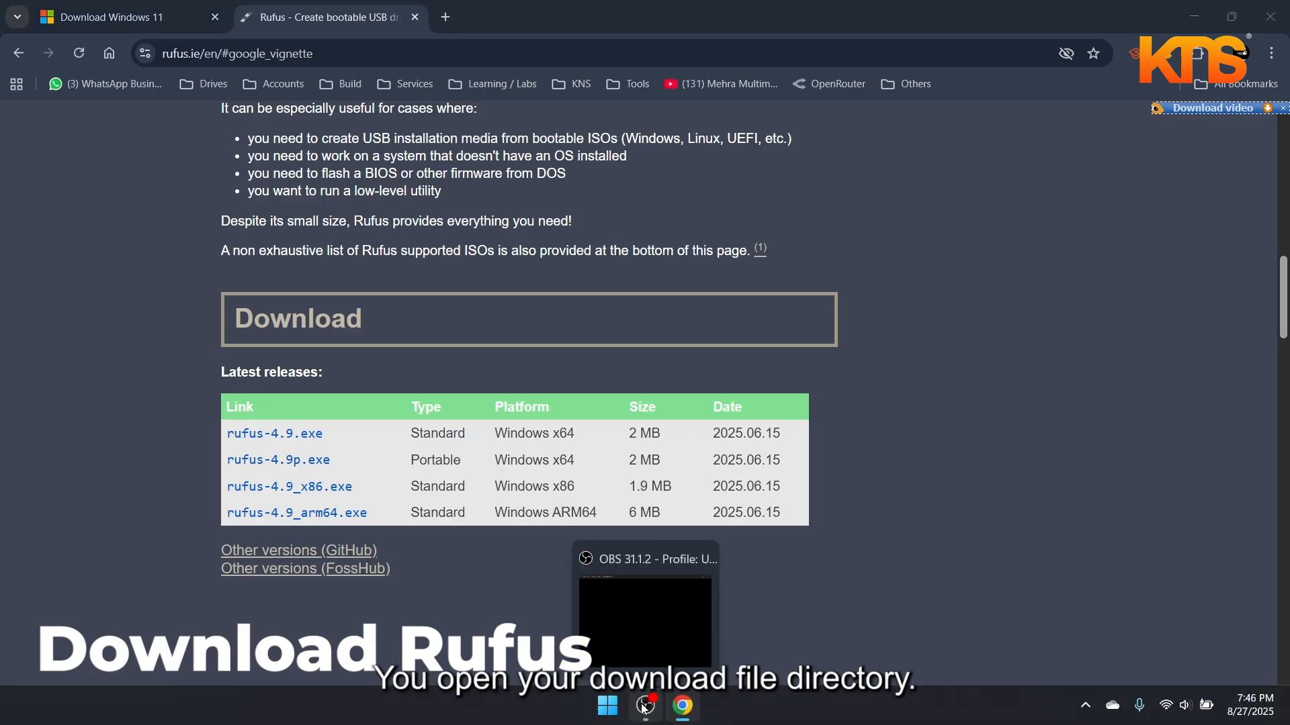
key(super+e)
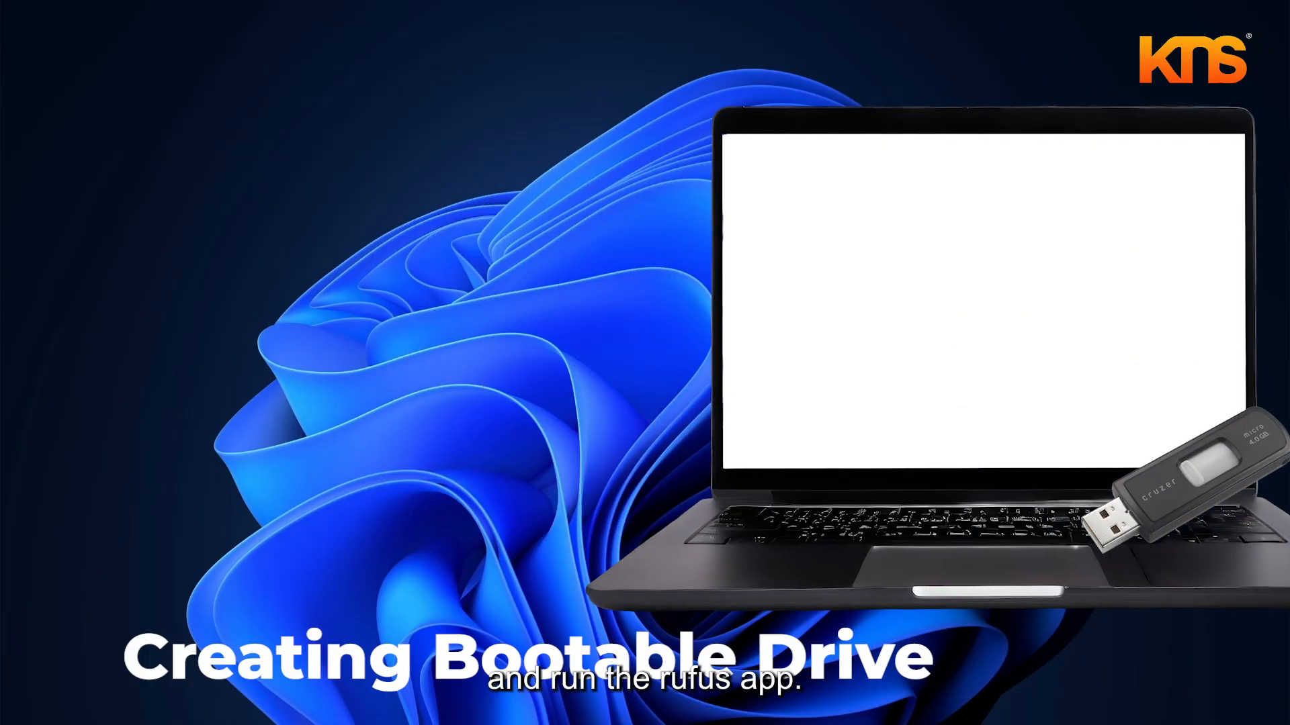
key(super+e)
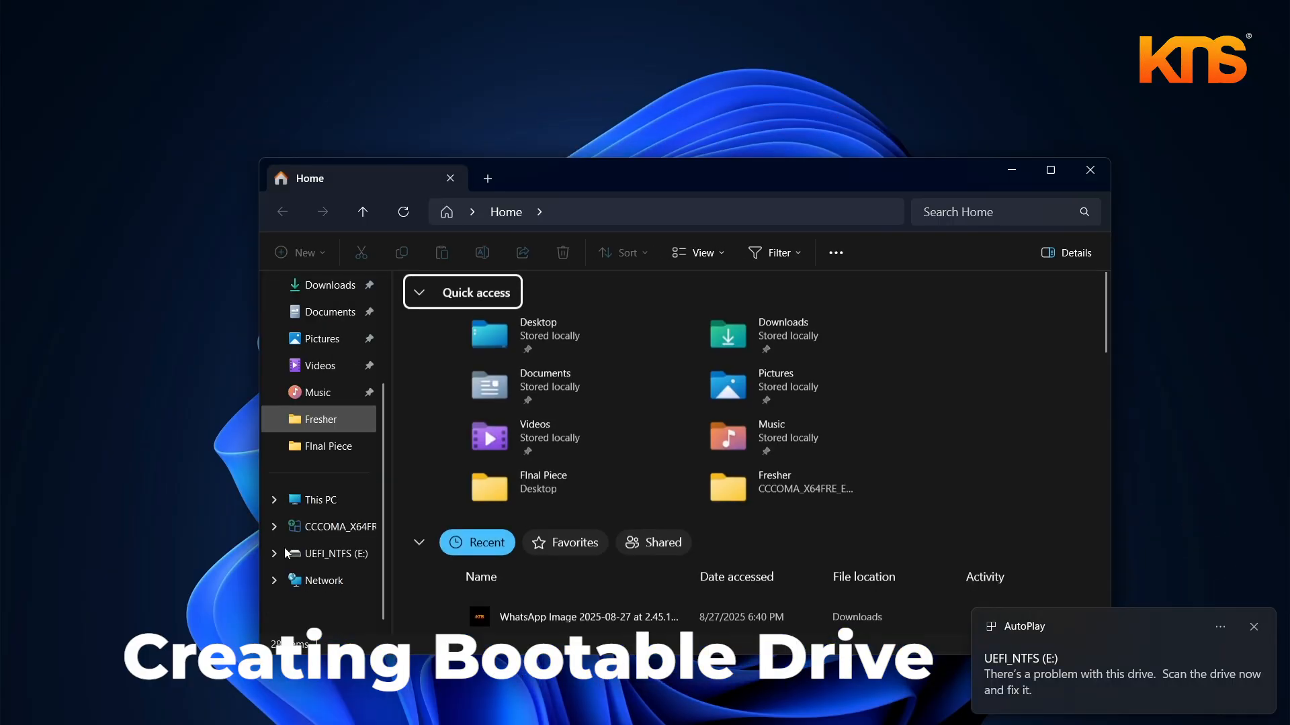
click(340, 502)
scroll(331, 326, up, 2)
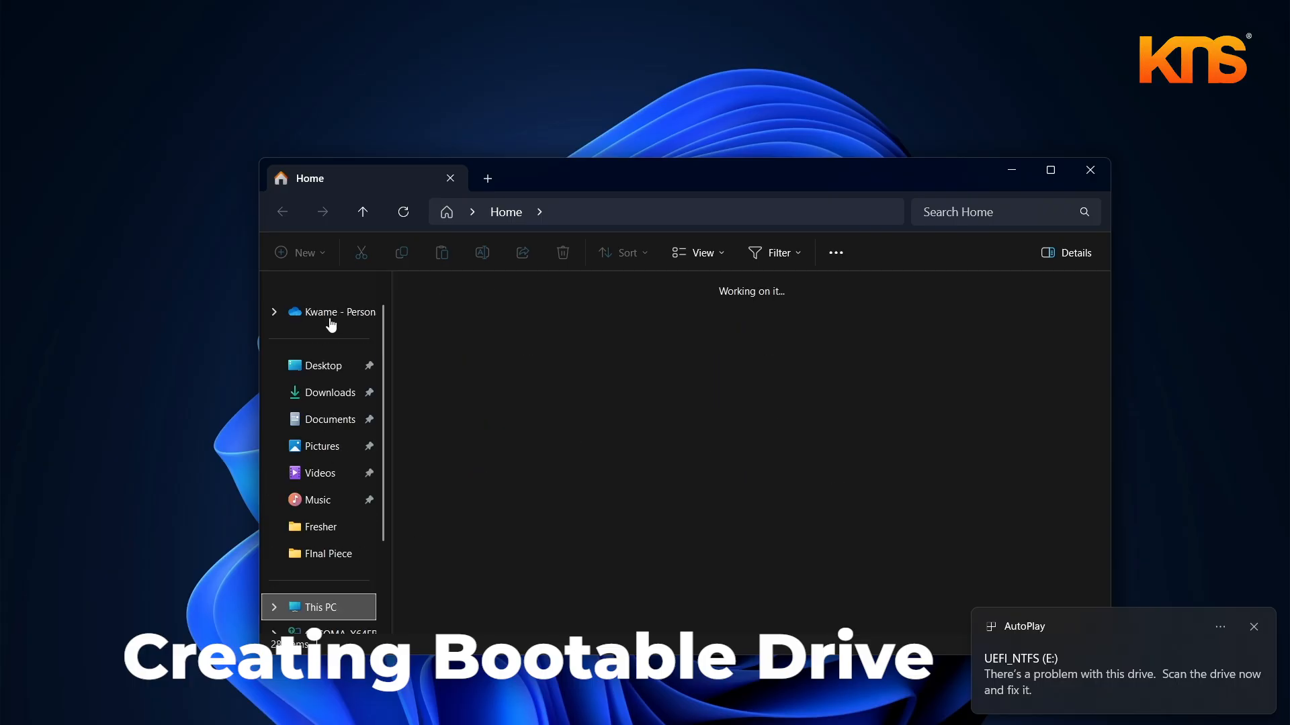
click(329, 394)
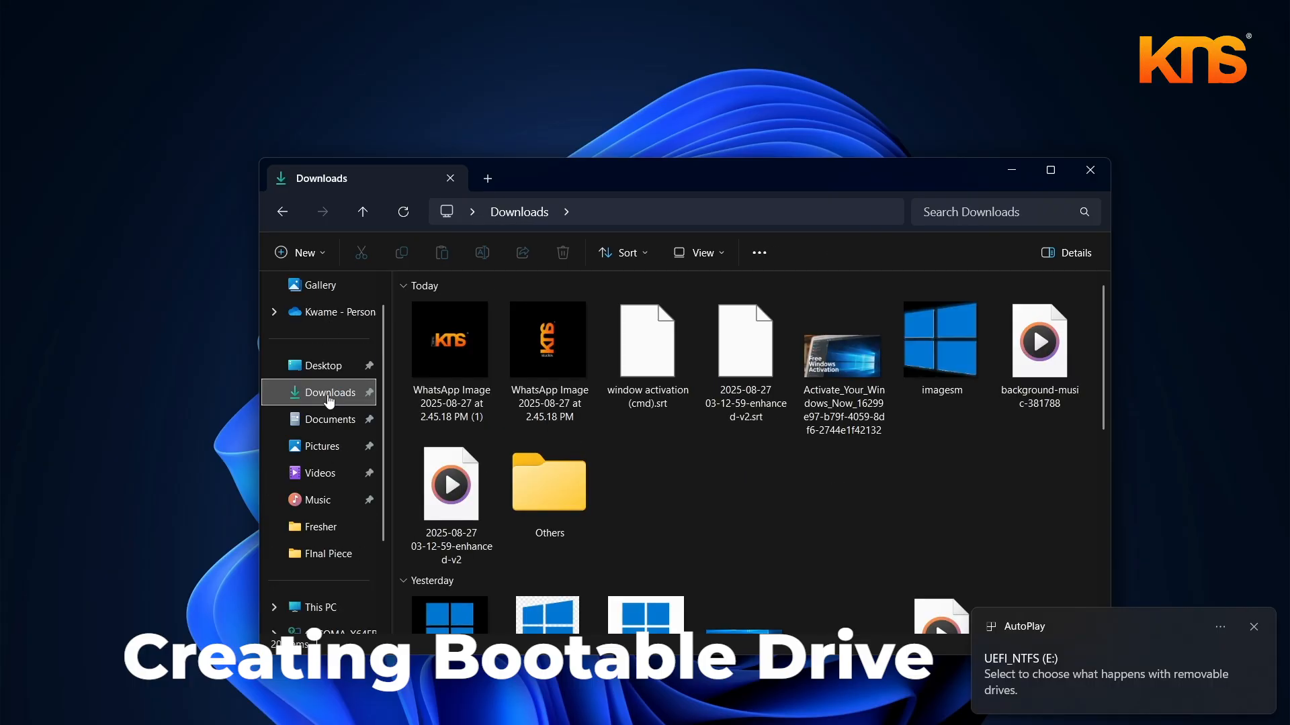
Step: Run rufus-4.9 from the Downloads folder and decline its online update check
scroll(639, 493, down, 3)
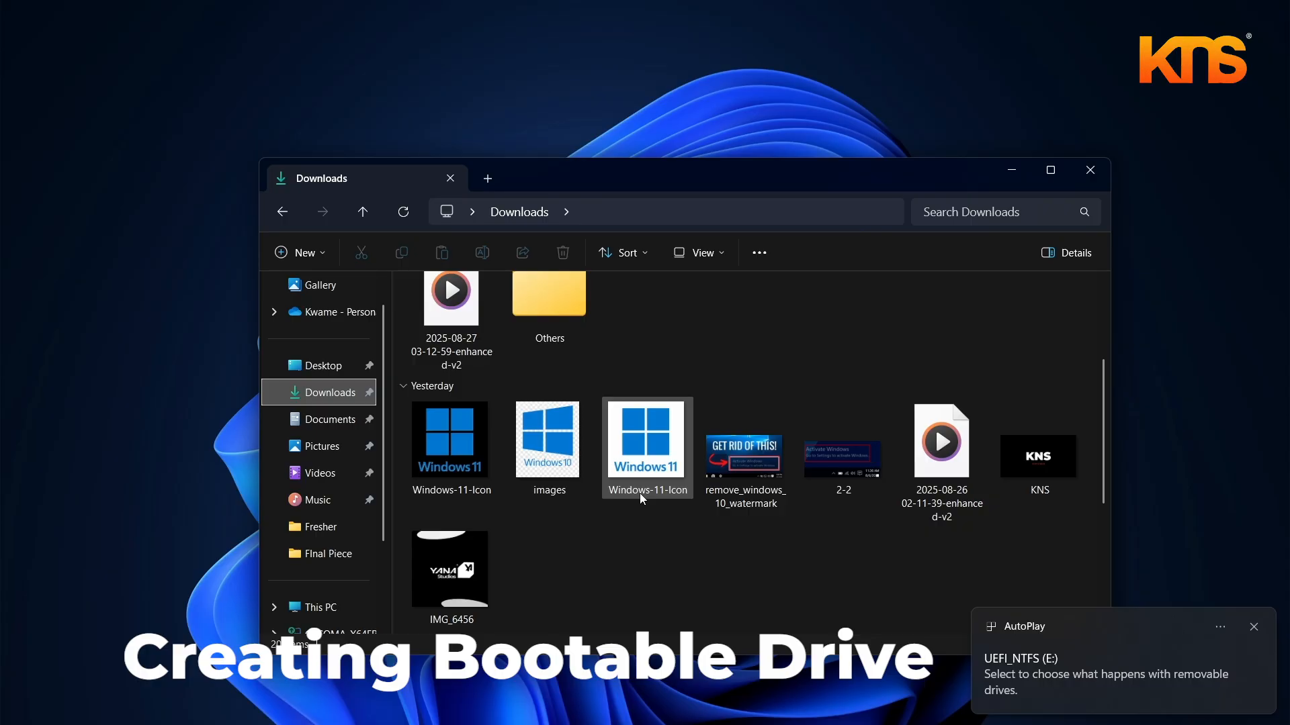
scroll(639, 493, down, 4)
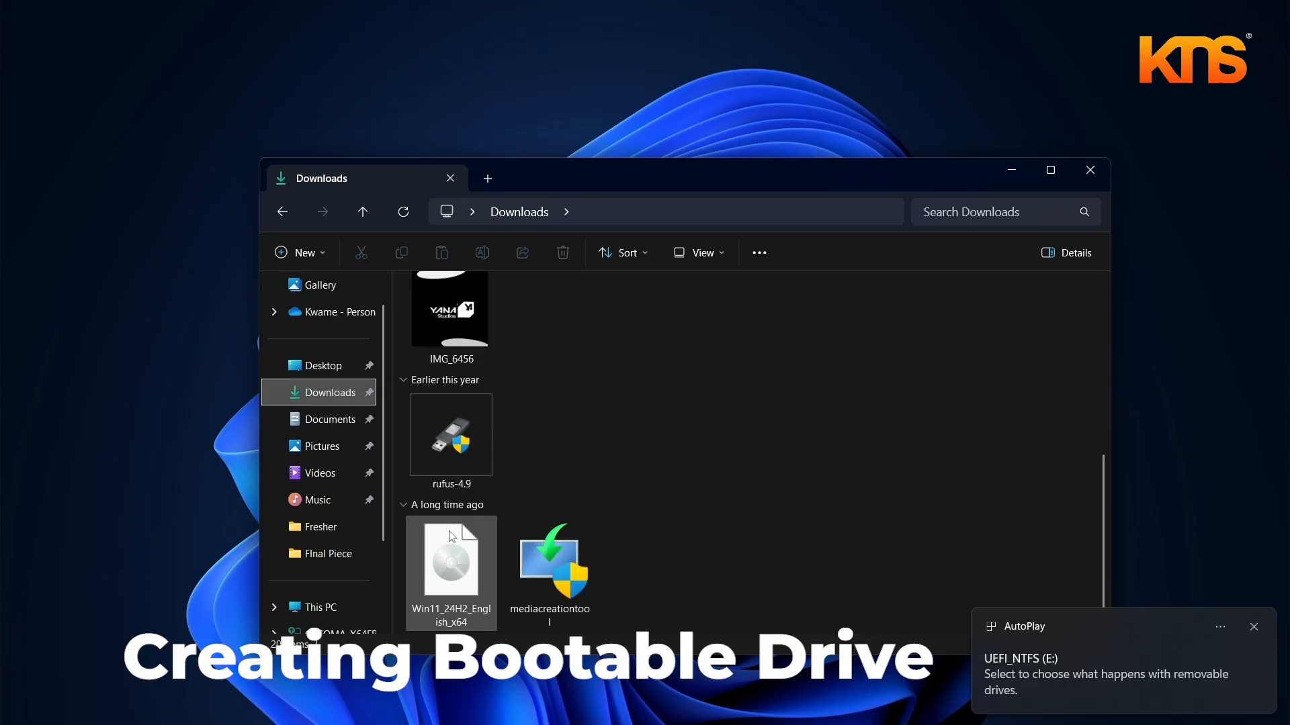
click(446, 443)
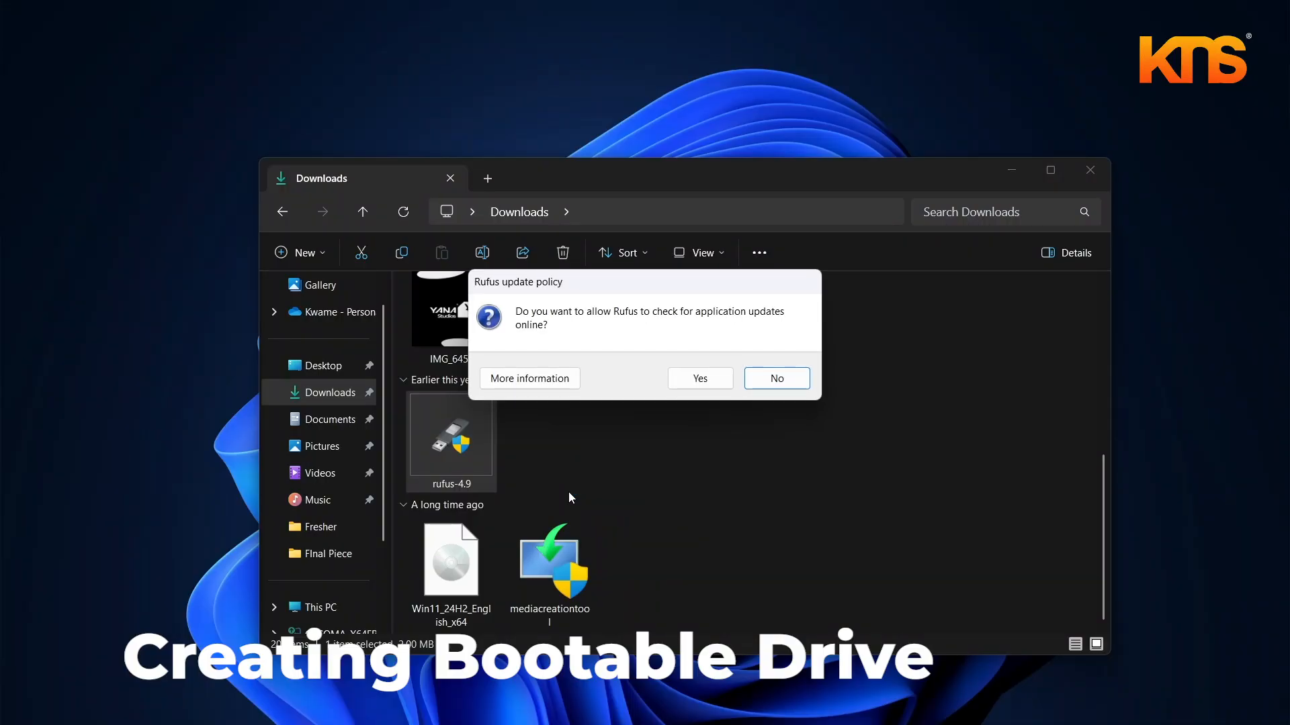
click(774, 380)
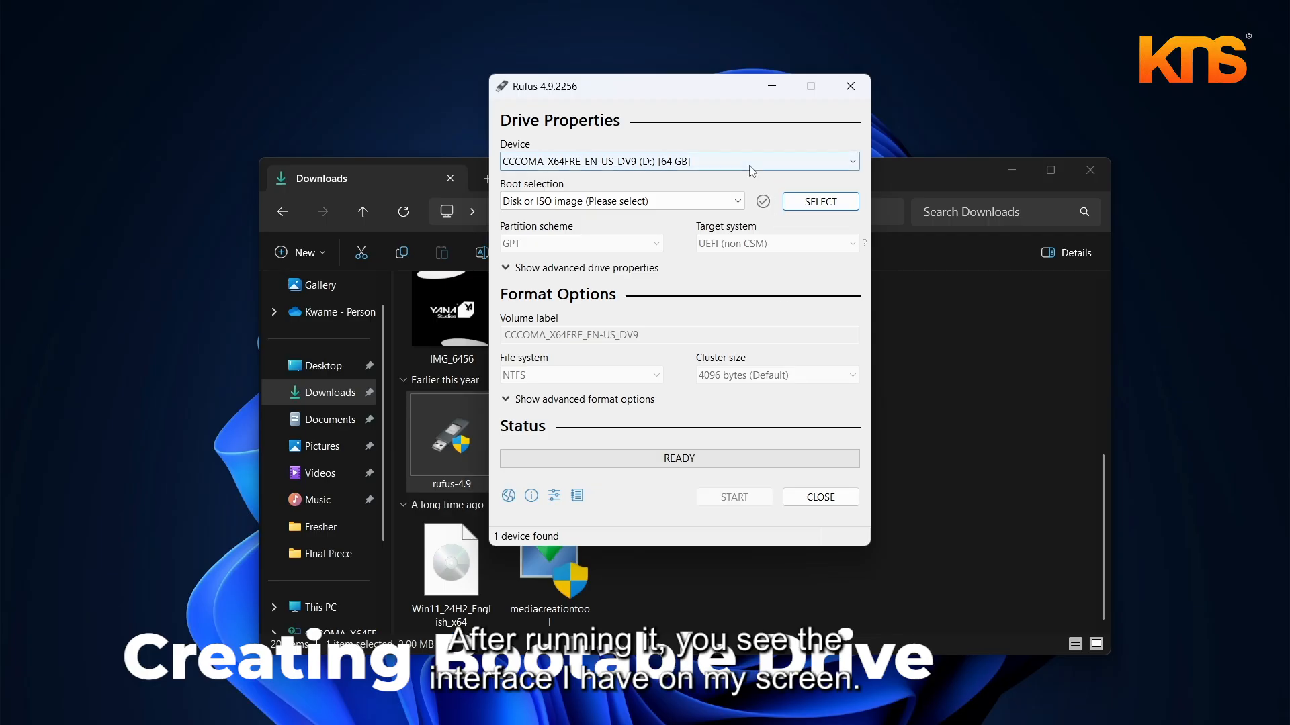
Step: Choose the 64 GB USB drive (D:) as the device and load Win11_24H2_English_x64.iso from Downloads as the boot image
drag(684, 91, 688, 130)
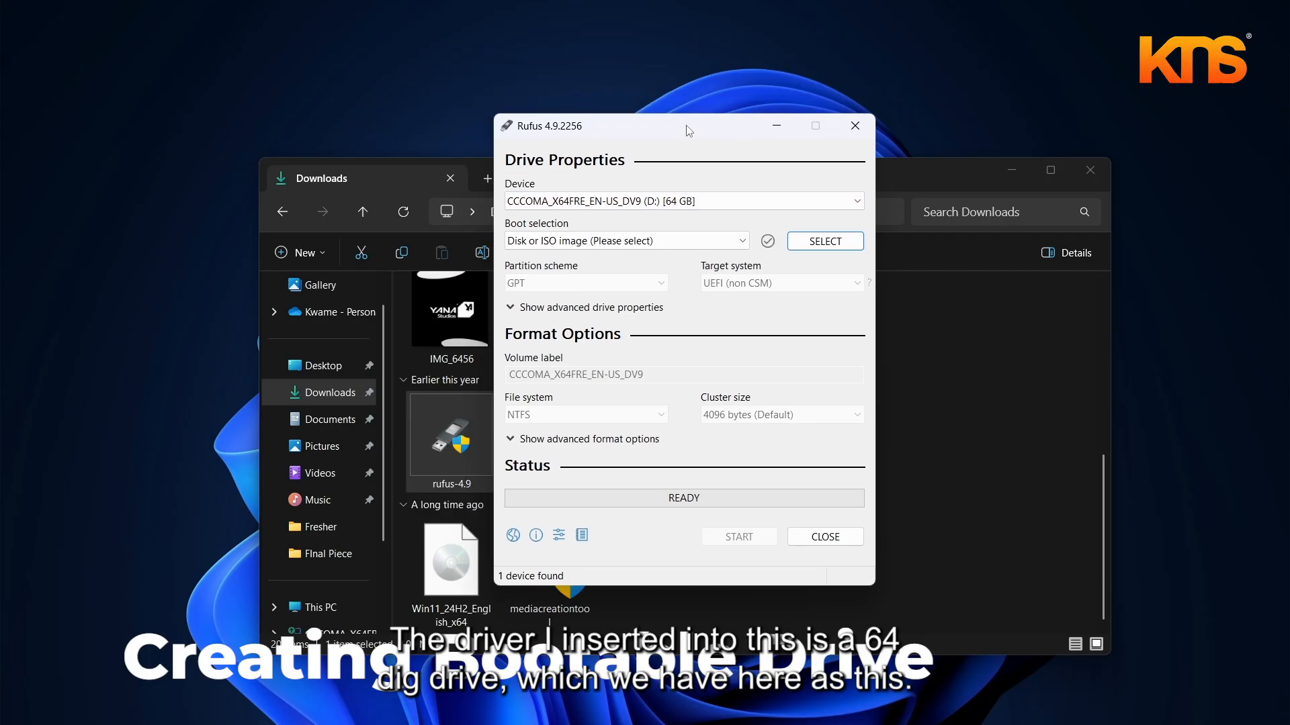
click(724, 202)
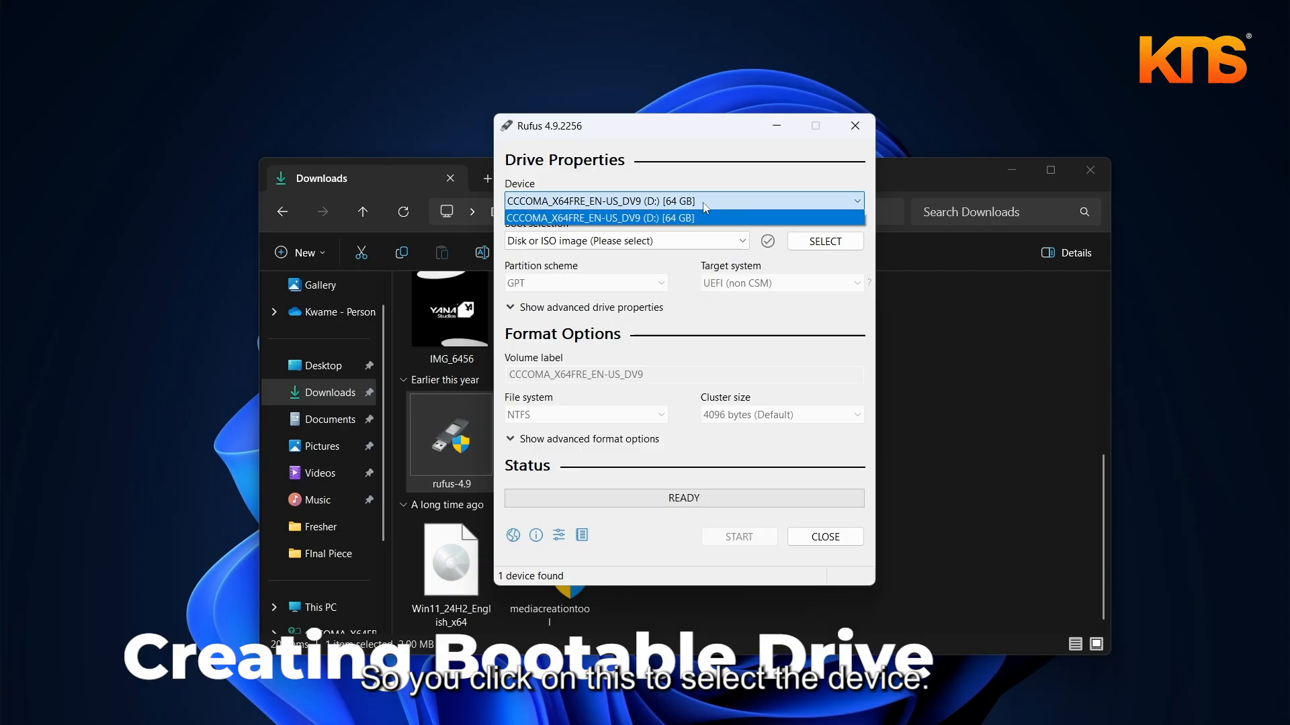
click(706, 206)
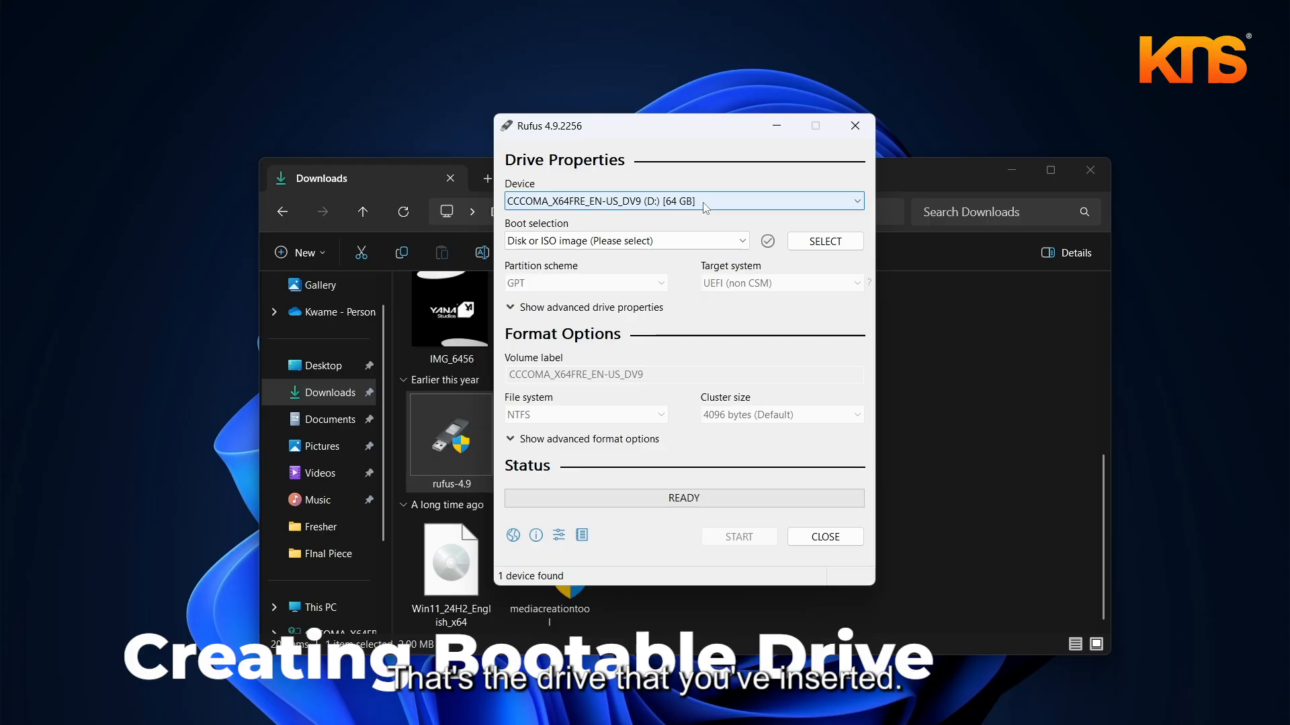
click(828, 243)
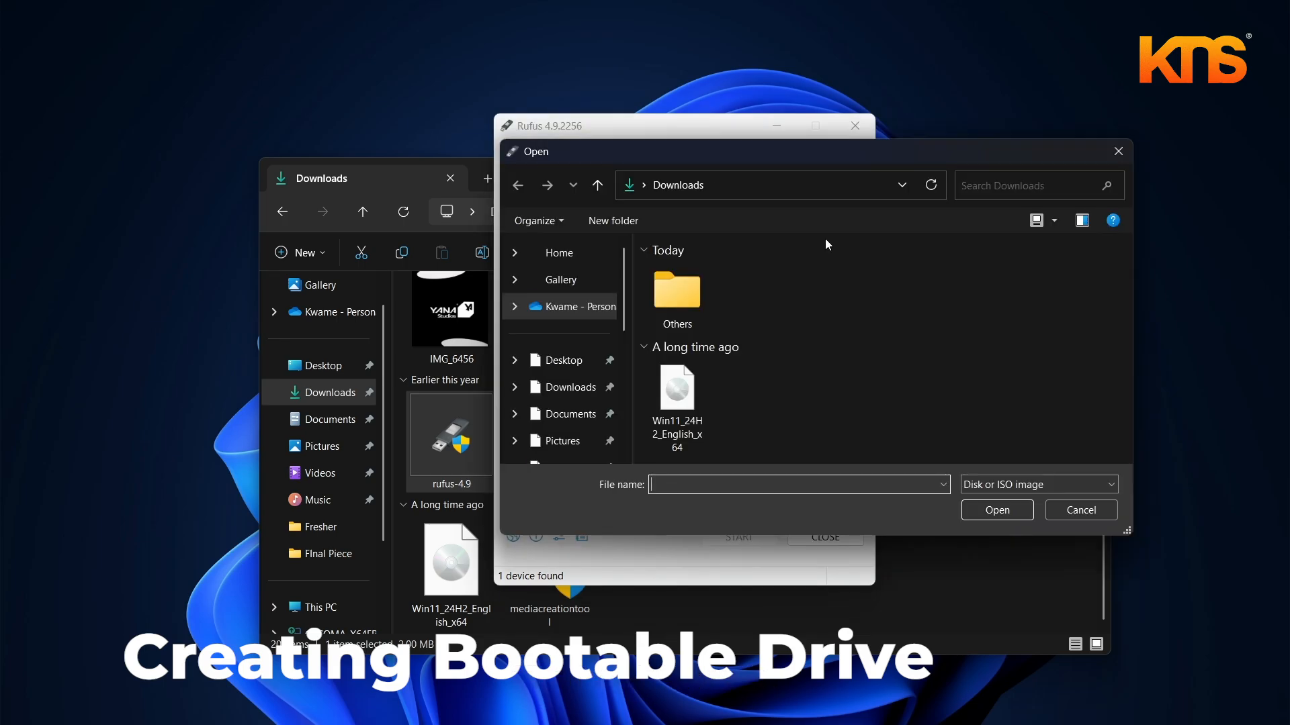
click(667, 394)
click(1009, 510)
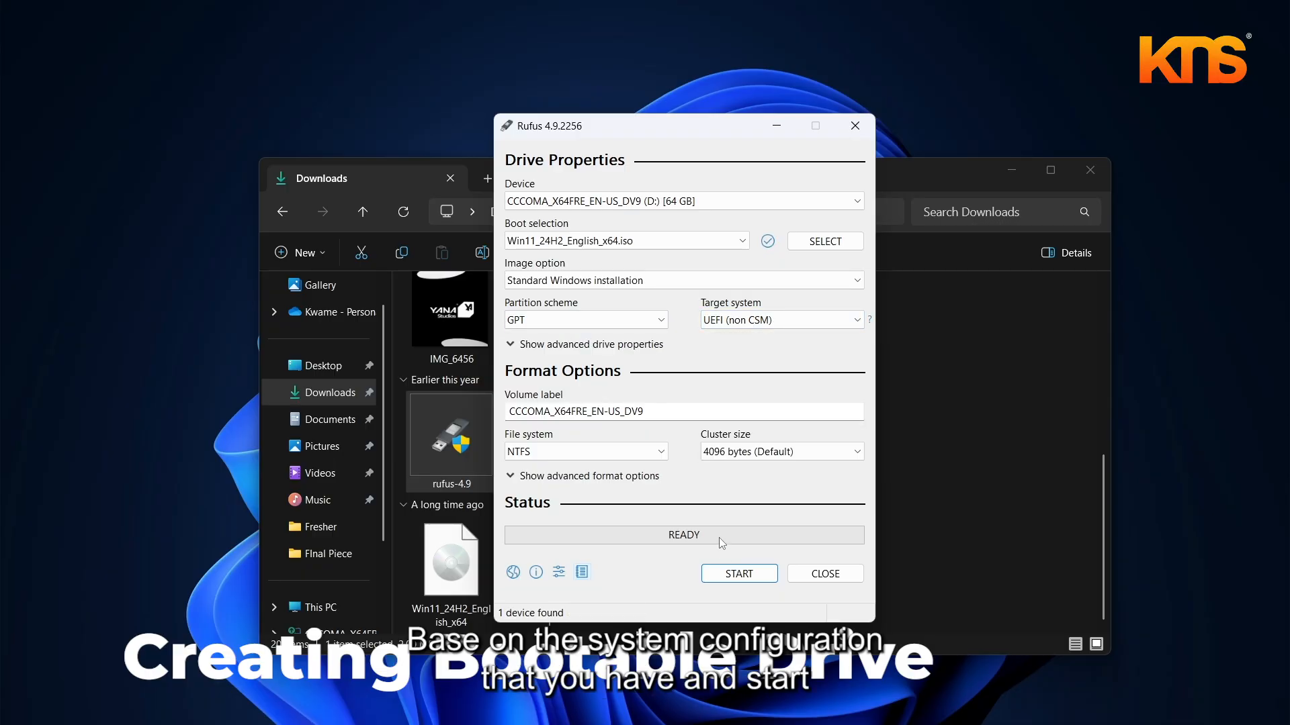
Step: Write the bootable drive with the default Windows customizations, accepting erasure of the USB drive's data, and close Rufus when it finishes
click(735, 575)
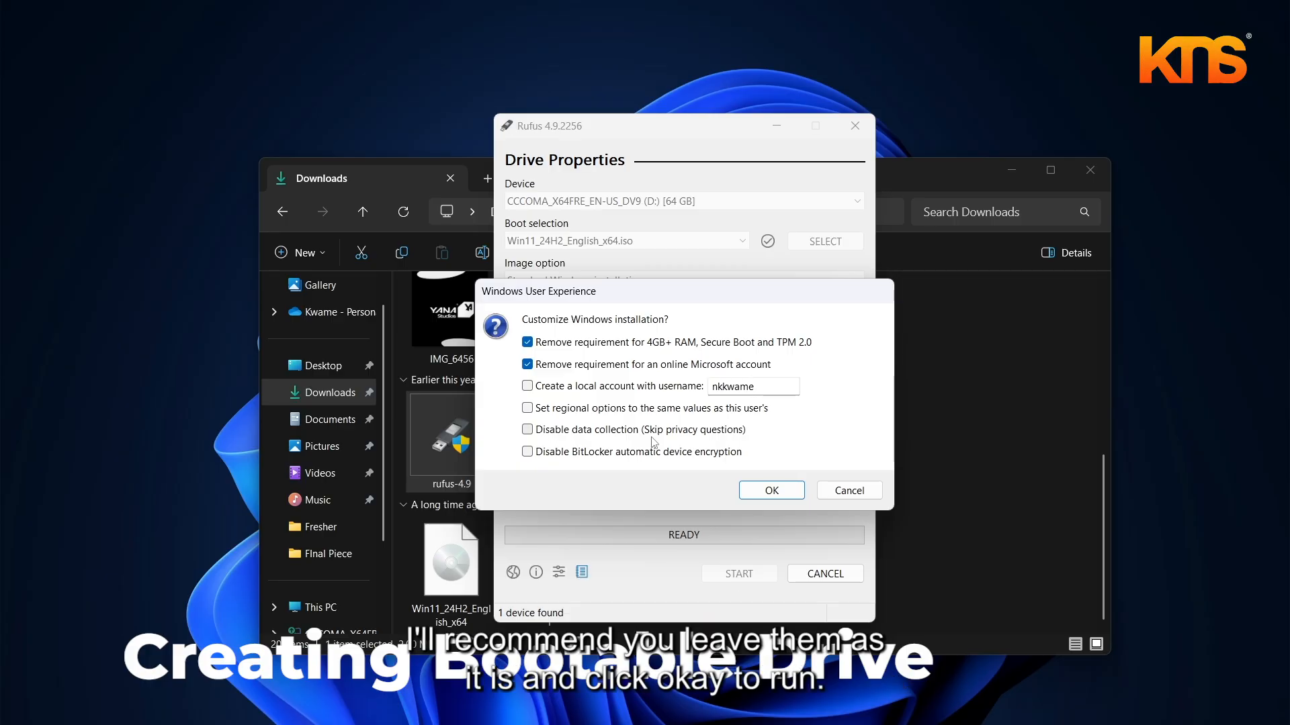
click(769, 489)
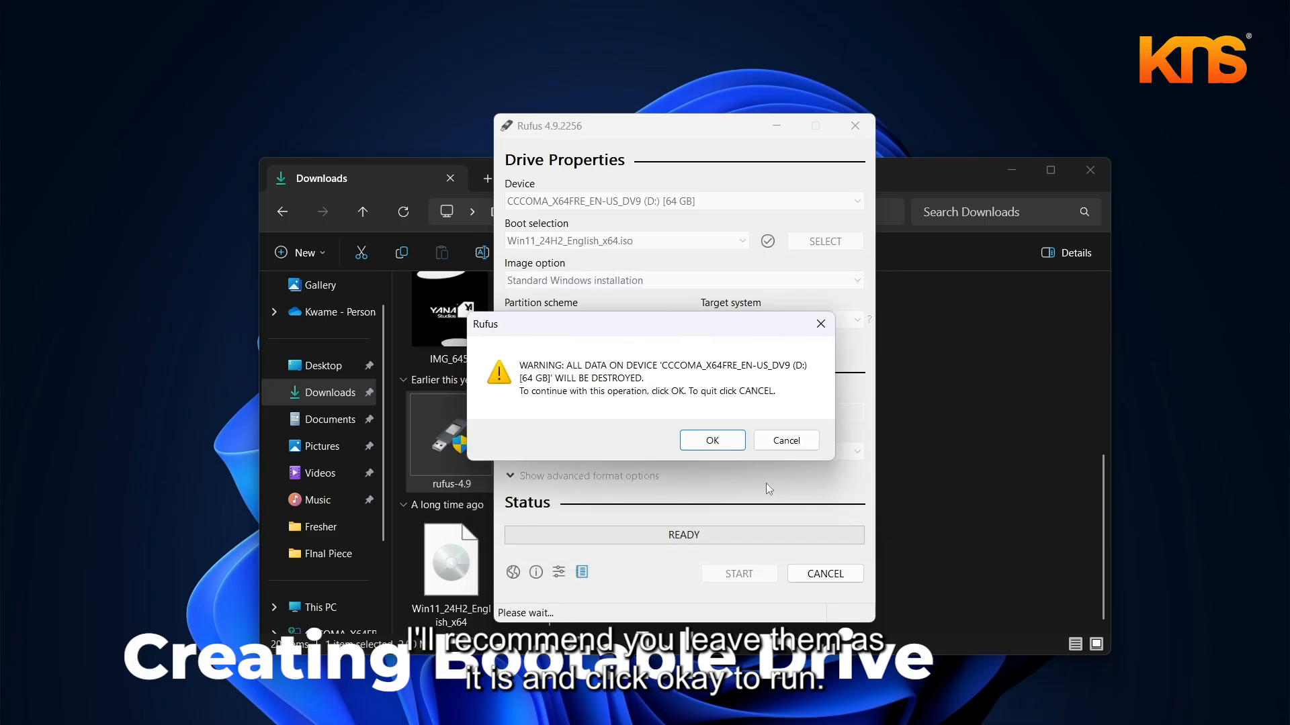
click(712, 441)
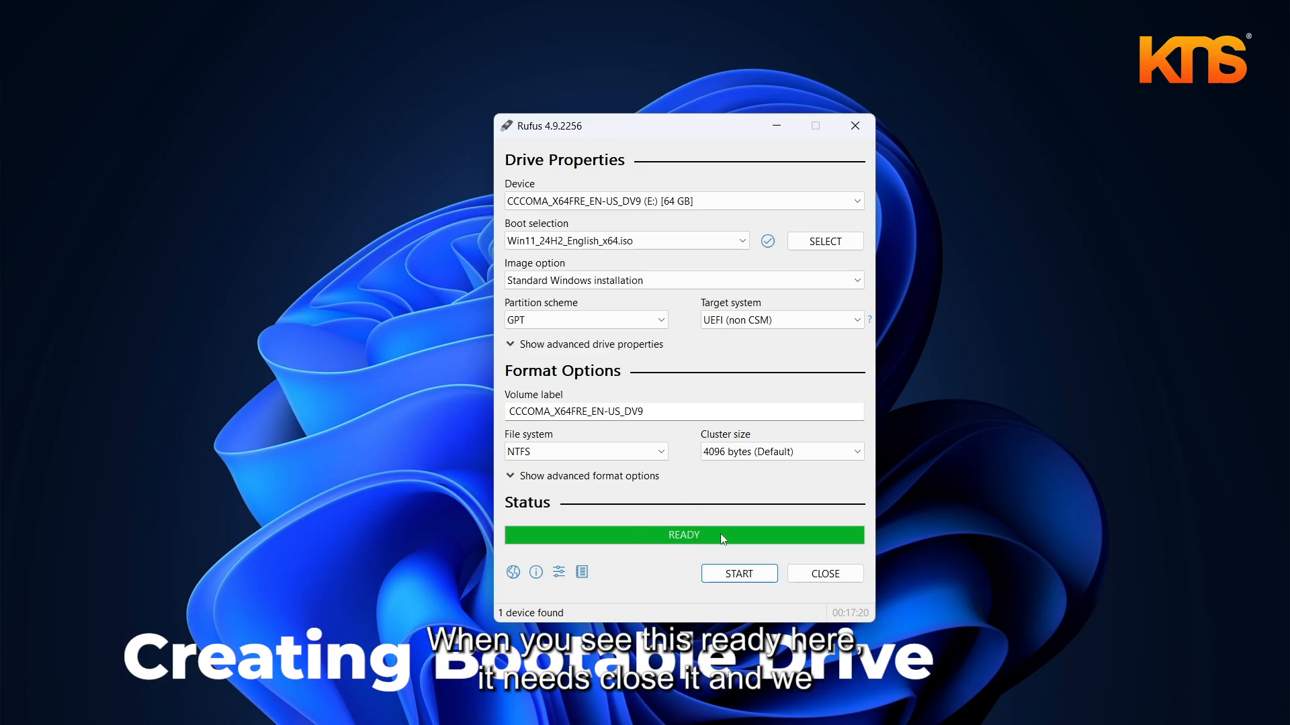
click(816, 574)
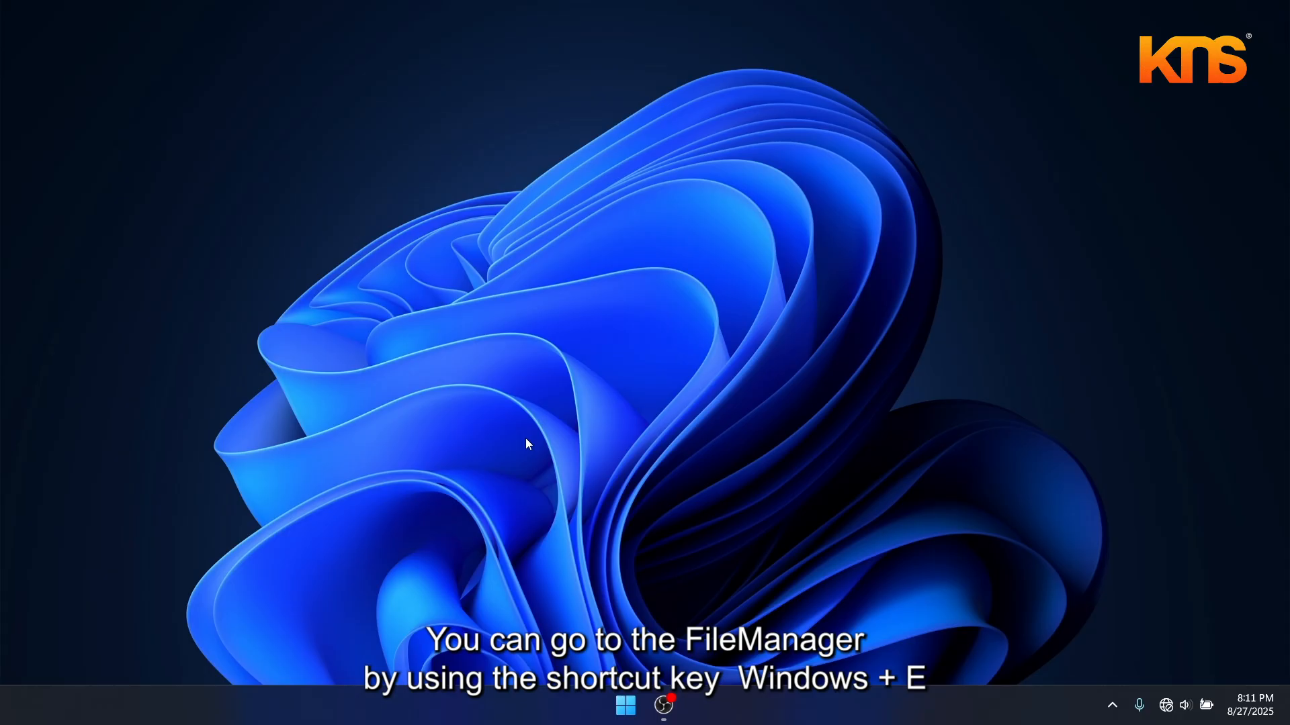
Step: Open the CCCOMA_X64FRE_EN-US_DV9 (E:) drive from This PC in File Explorer to inspect the installation files
key(super+e)
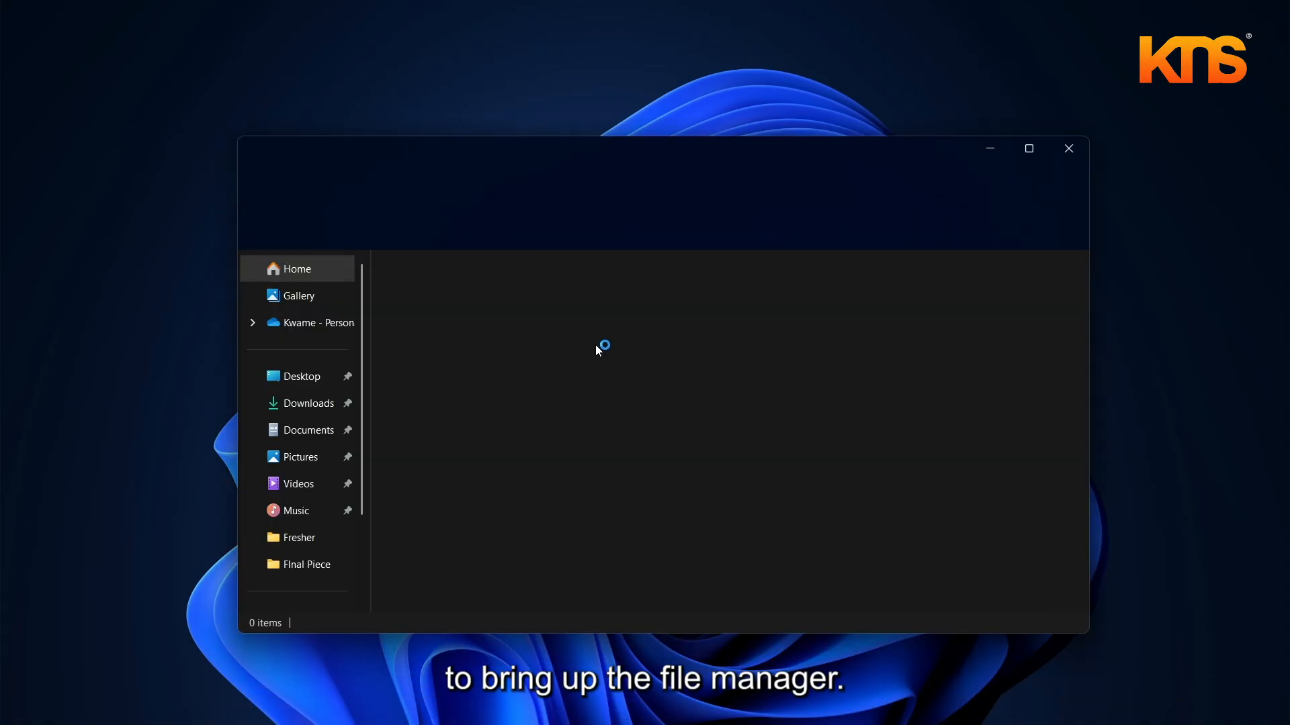
scroll(291, 537, down, 1)
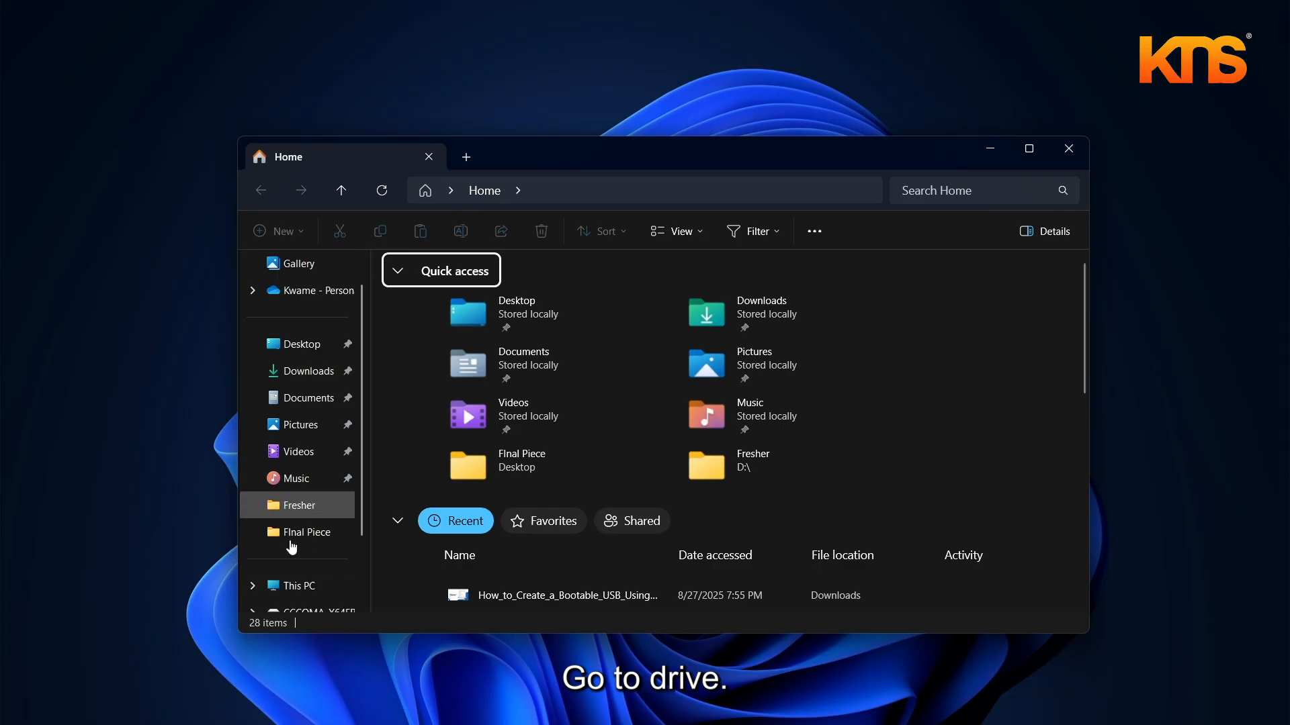
scroll(291, 547, down, 3)
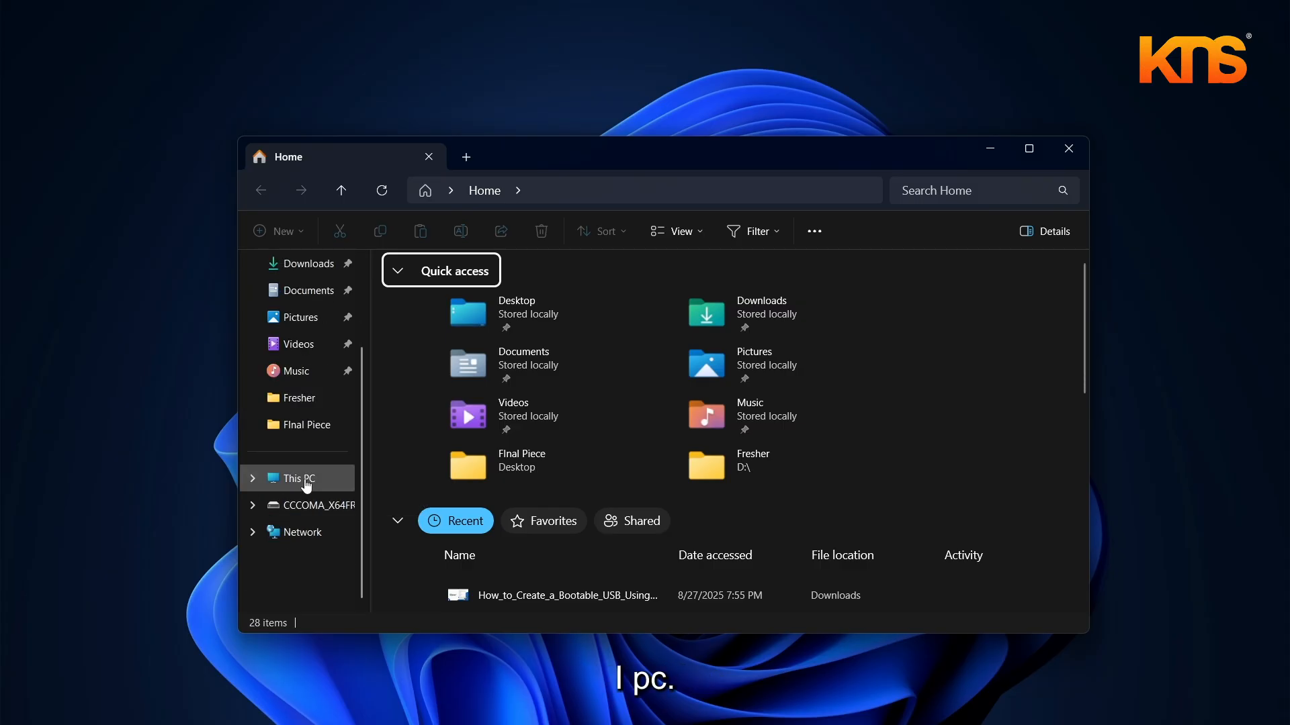
click(343, 475)
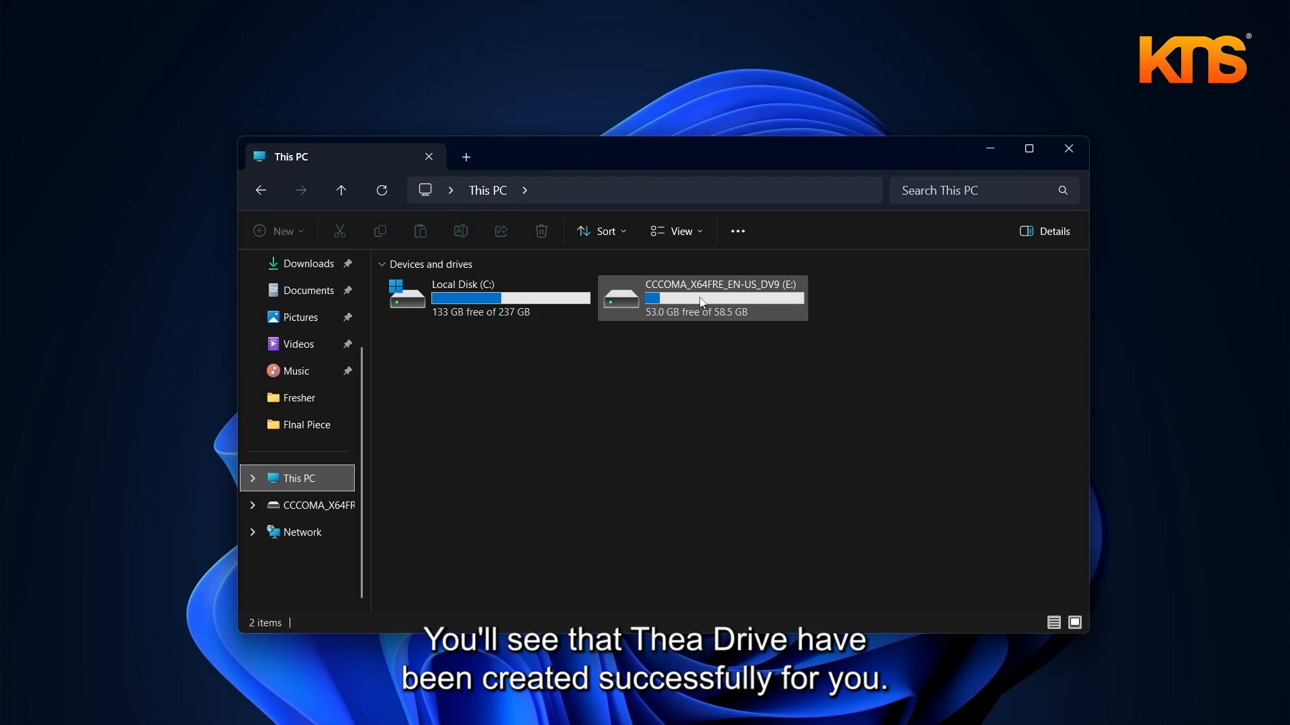
double_click(702, 301)
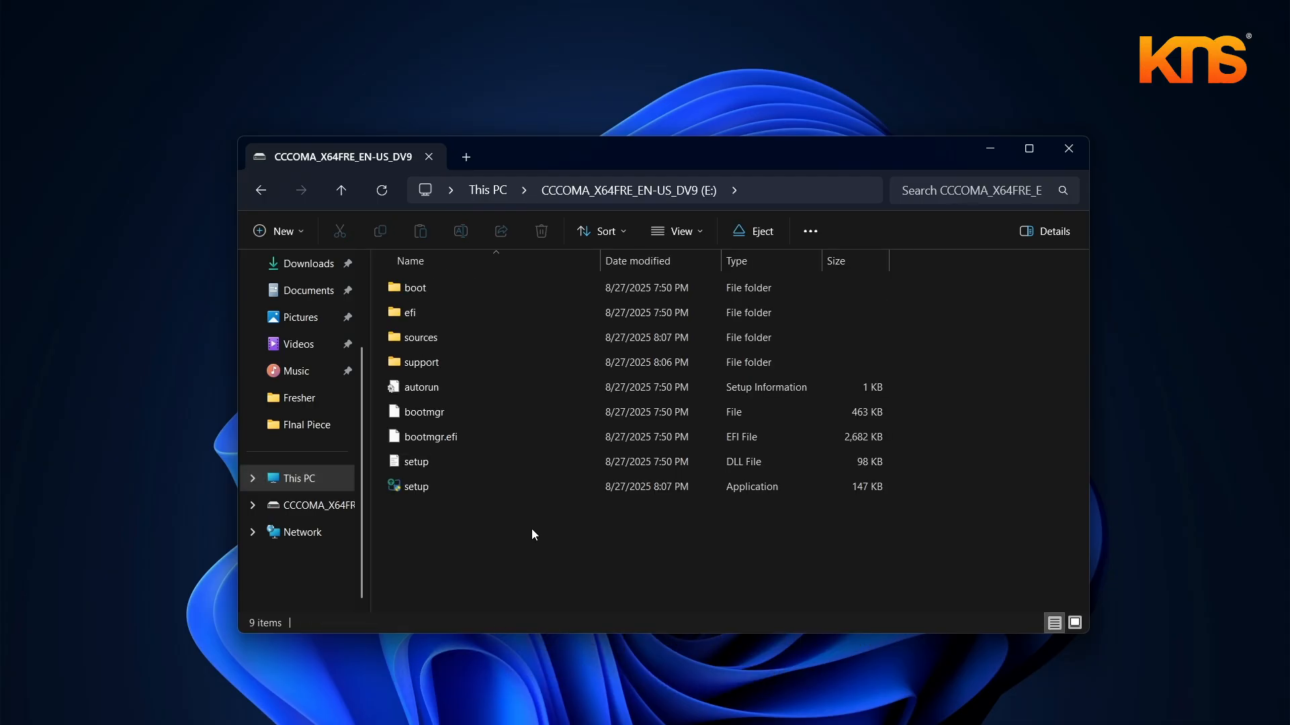